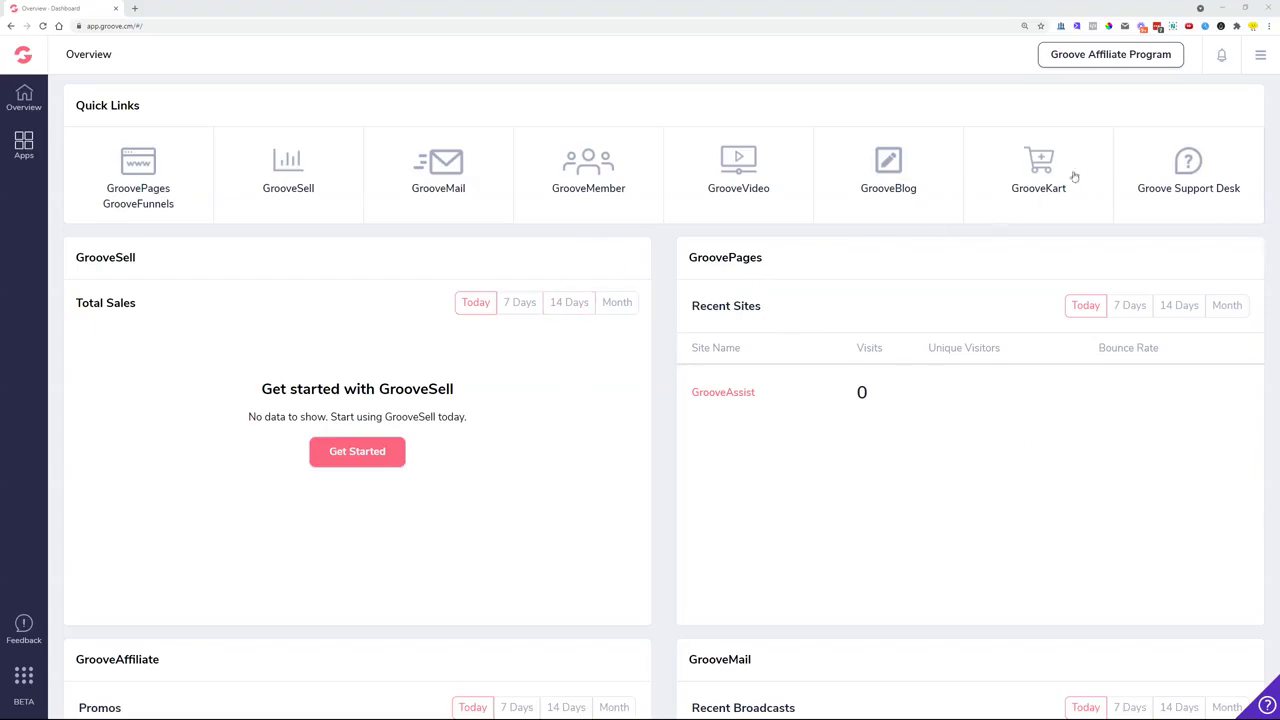
# Step: Go to My account > Domains > Custom Domains, manage the empty list and begin adding a domain
pyautogui.click(1260, 56)
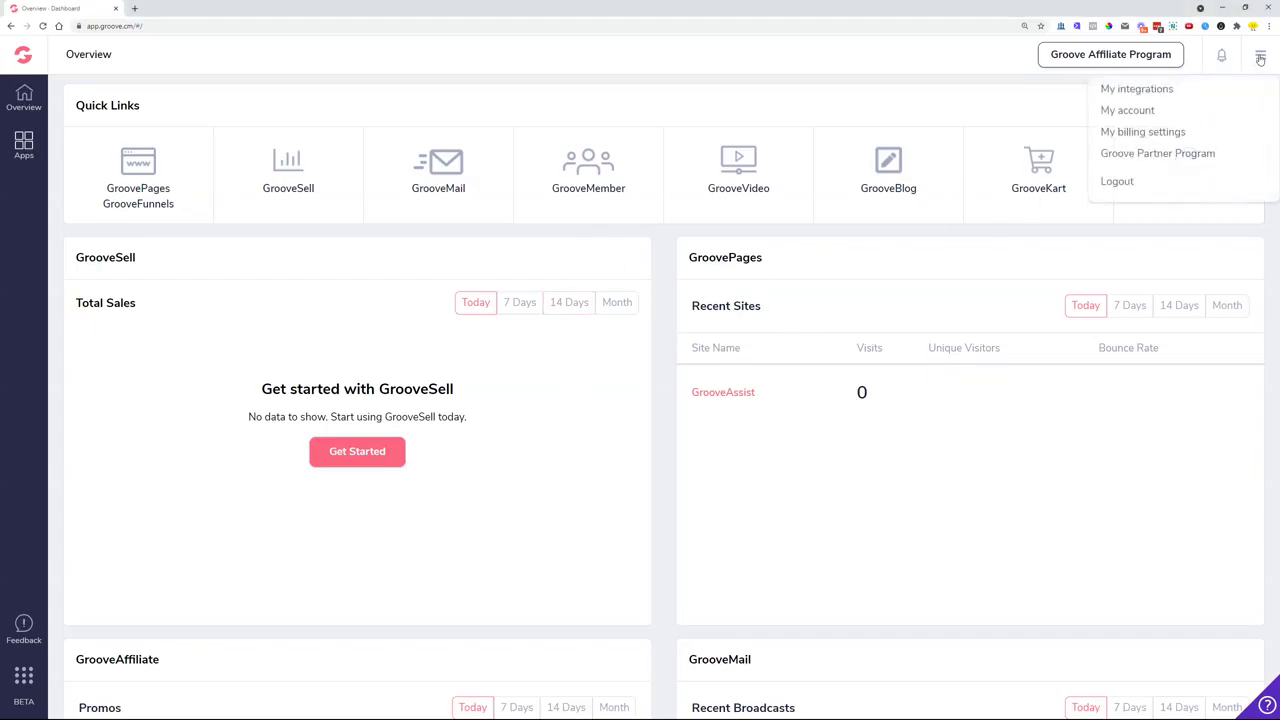
pyautogui.click(1111, 113)
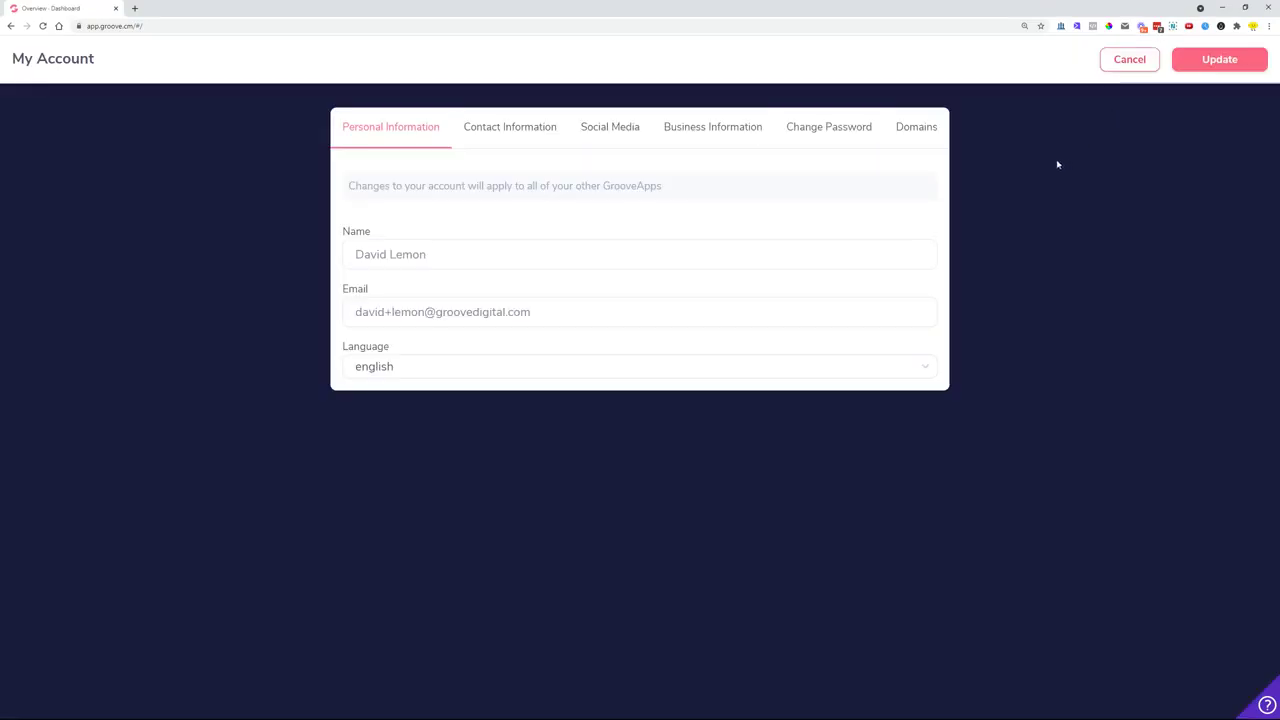
pyautogui.click(905, 130)
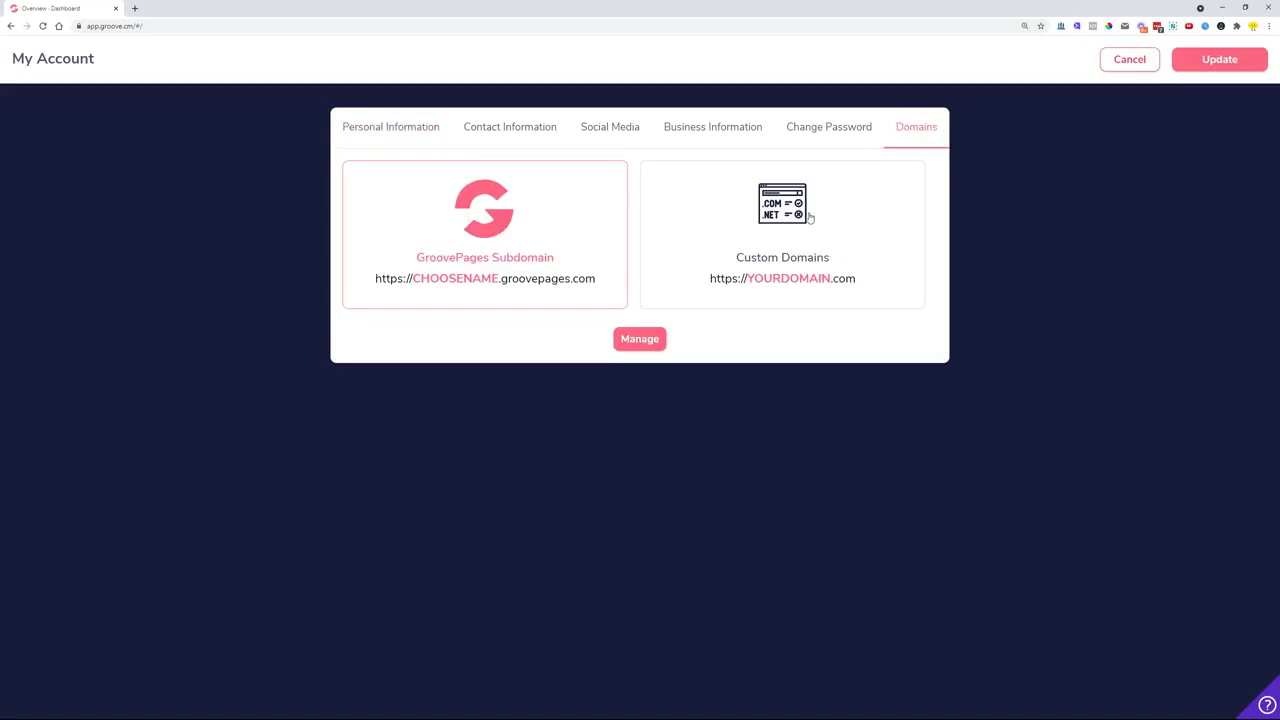
pyautogui.click(776, 228)
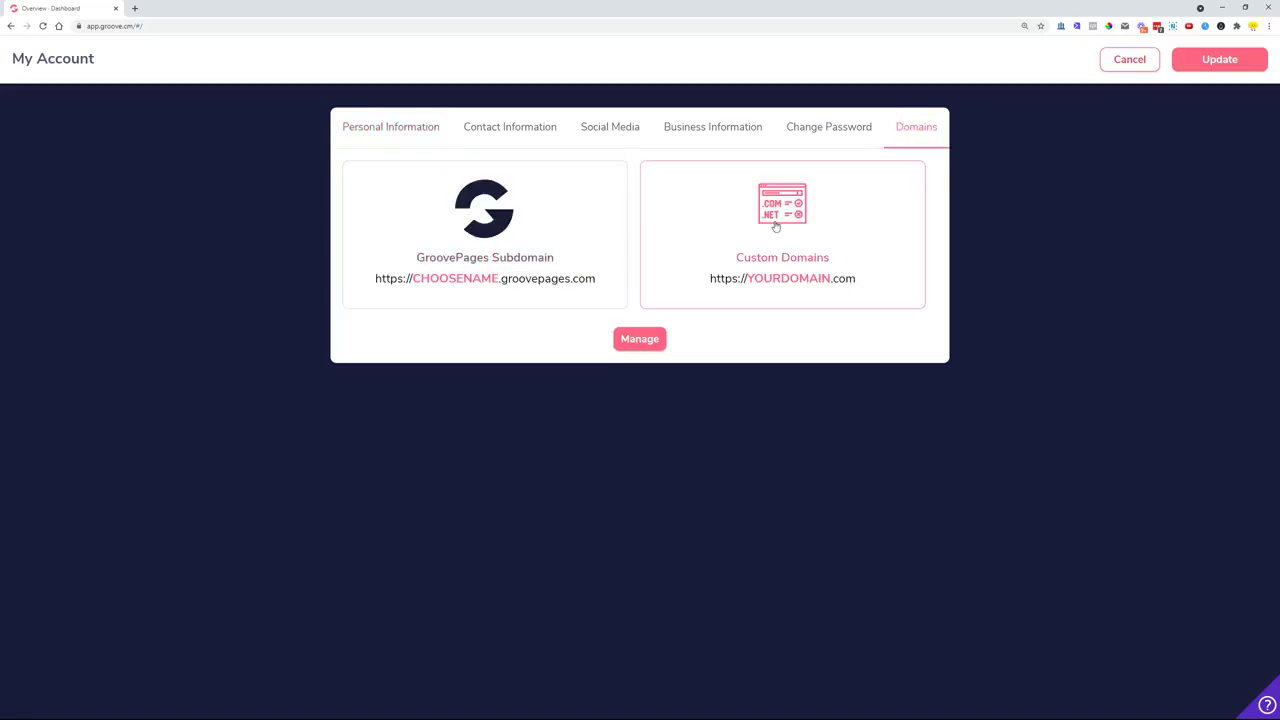
pyautogui.click(640, 340)
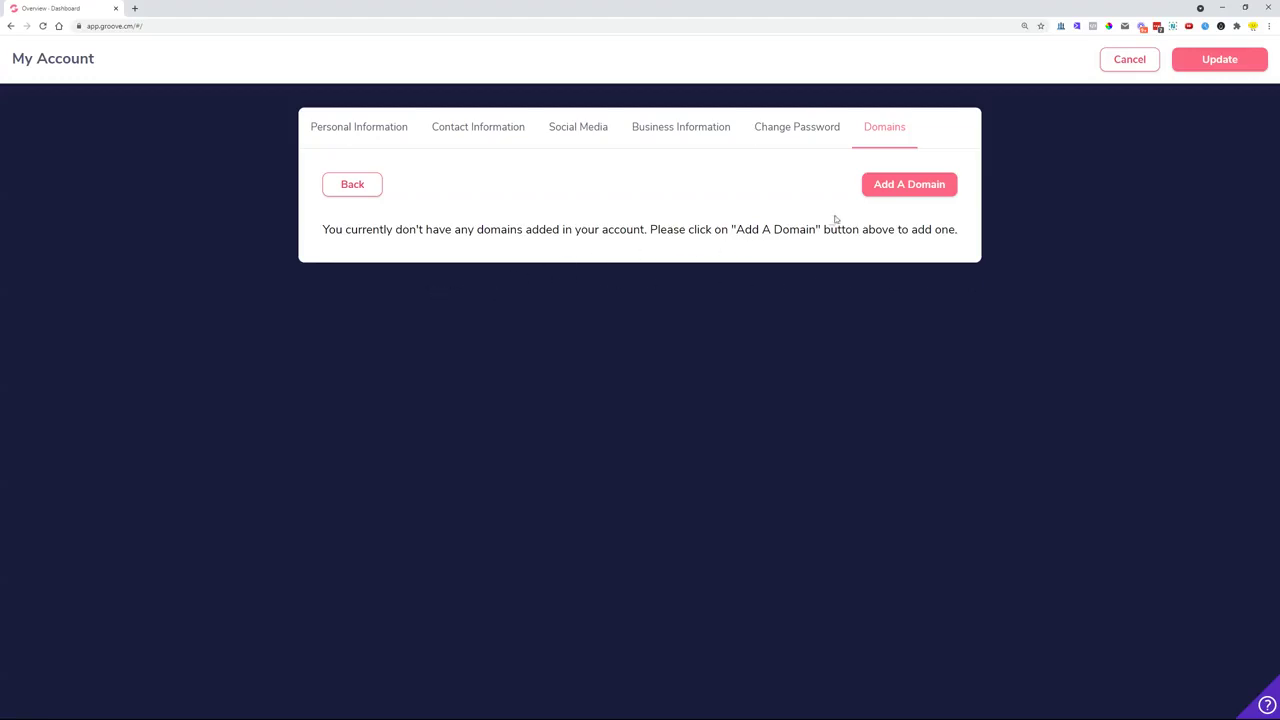
pyautogui.click(890, 193)
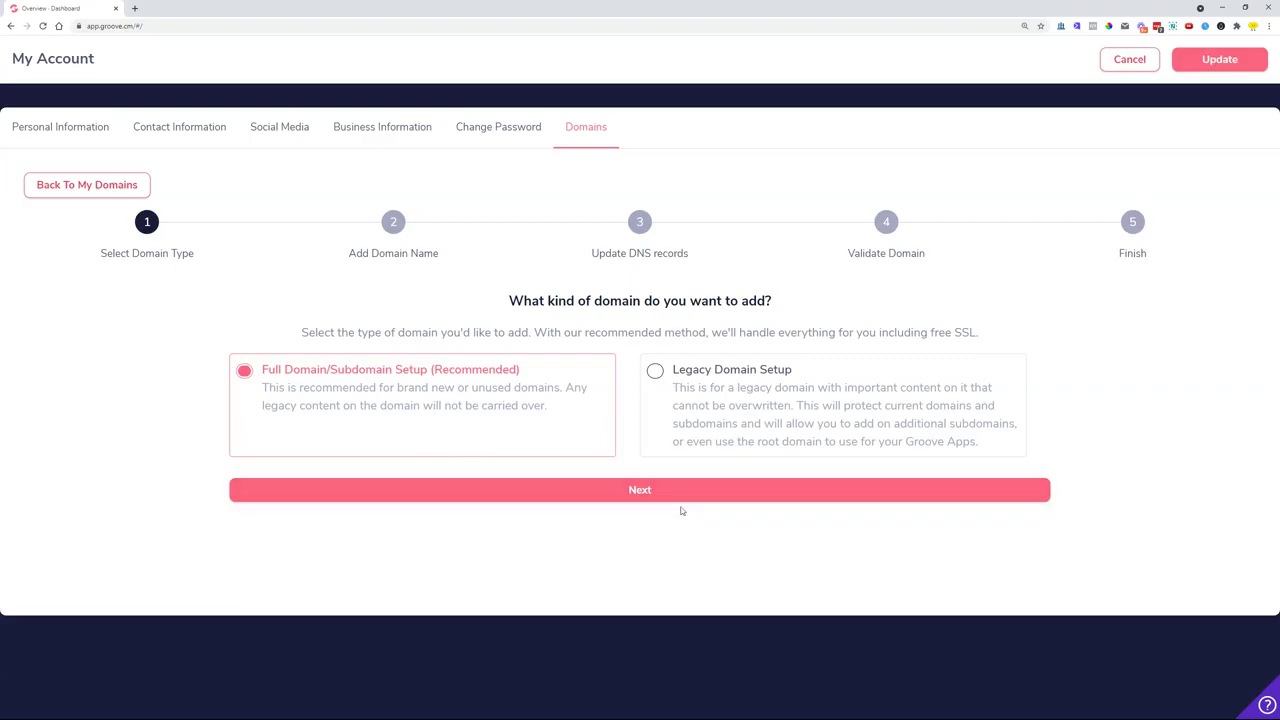
# Step: Continue with Full Domain/Subdomain Setup (Recommended) to reach the Add Domain Name step
pyautogui.click(647, 490)
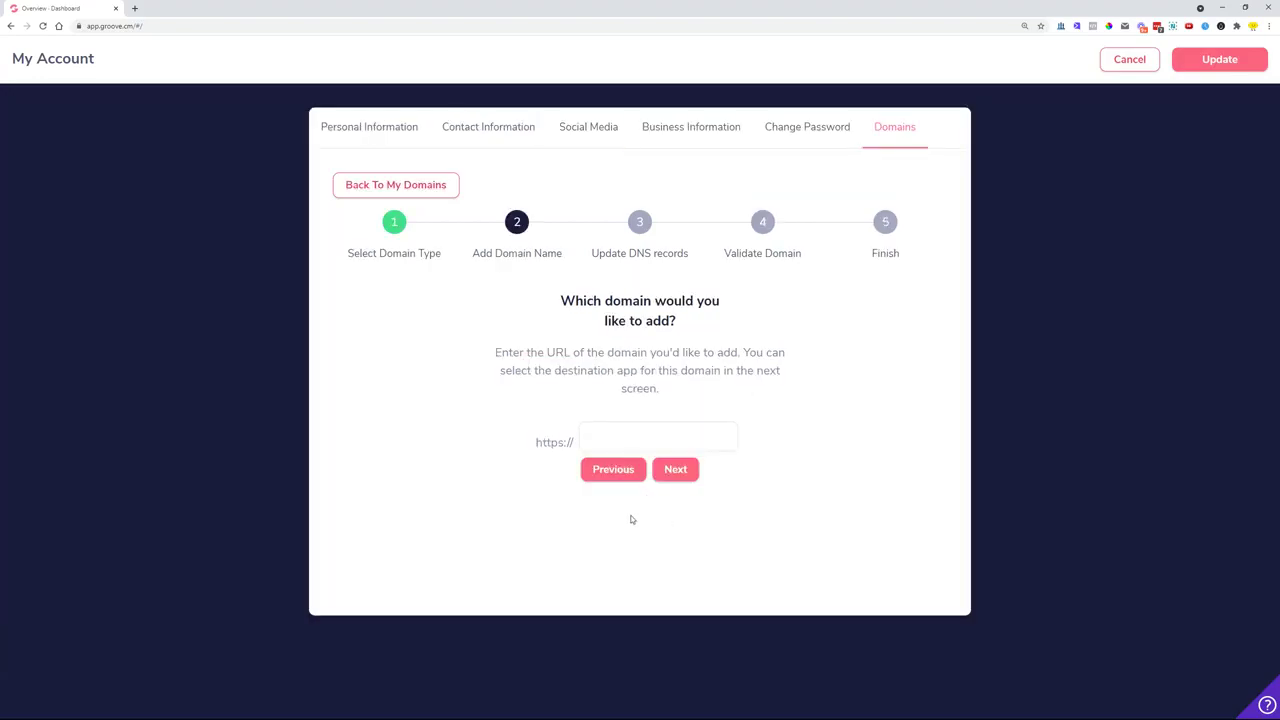
# Step: Submit grooveadvisor.com as the domain and copy the nameserver apollo.ns.cloudflare.com
pyautogui.click(662, 436)
pyautogui.write('grooveadvisor.com')
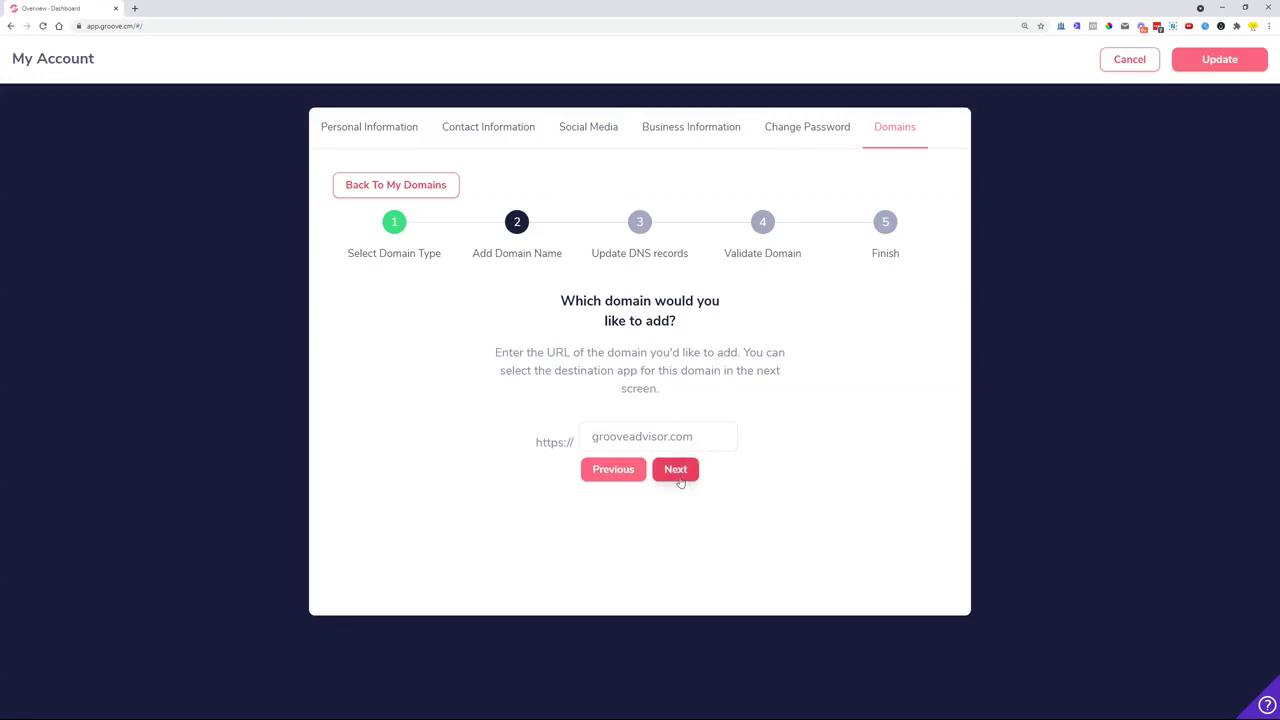
pyautogui.click(676, 474)
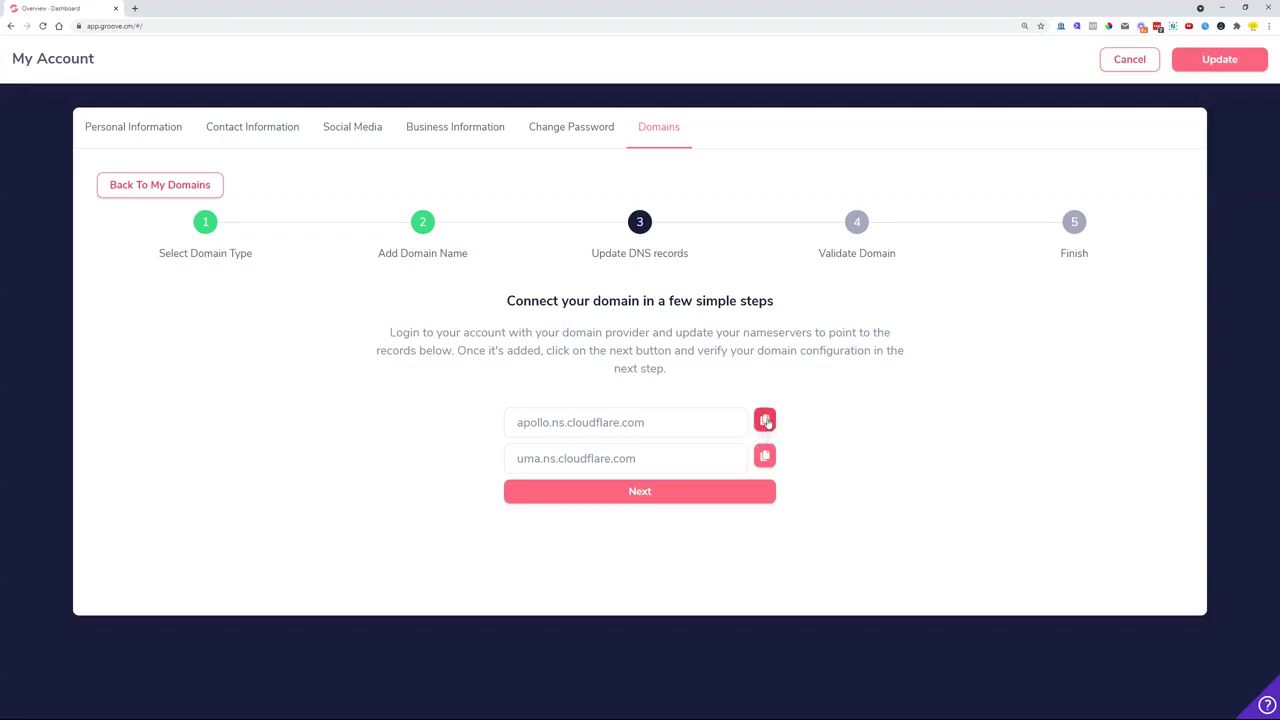
pyautogui.click(765, 420)
# Step: In Namecheap, switch grooveadvisor.com to Custom DNS with apollo.ns.cloudflare.com as Nameserver 1
pyautogui.moveTo(1279, 215); pyautogui.dragTo(648, 8)
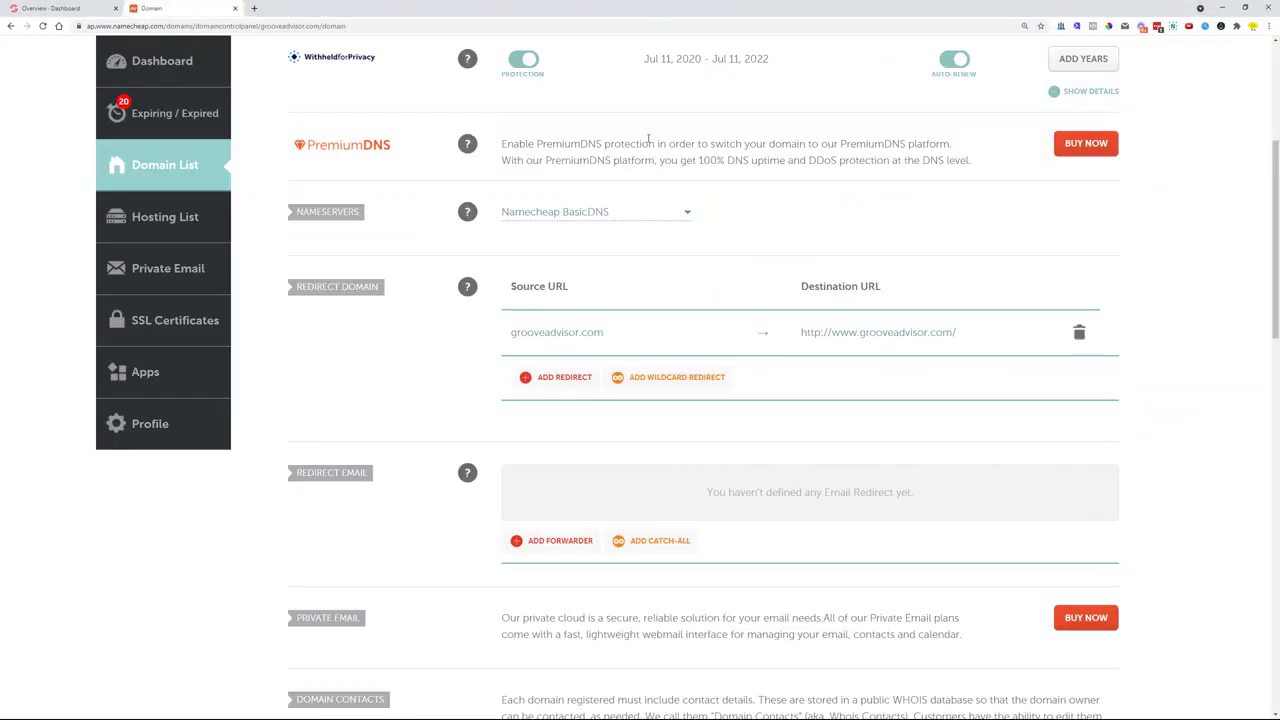
pyautogui.scroll(4, 416, 350)
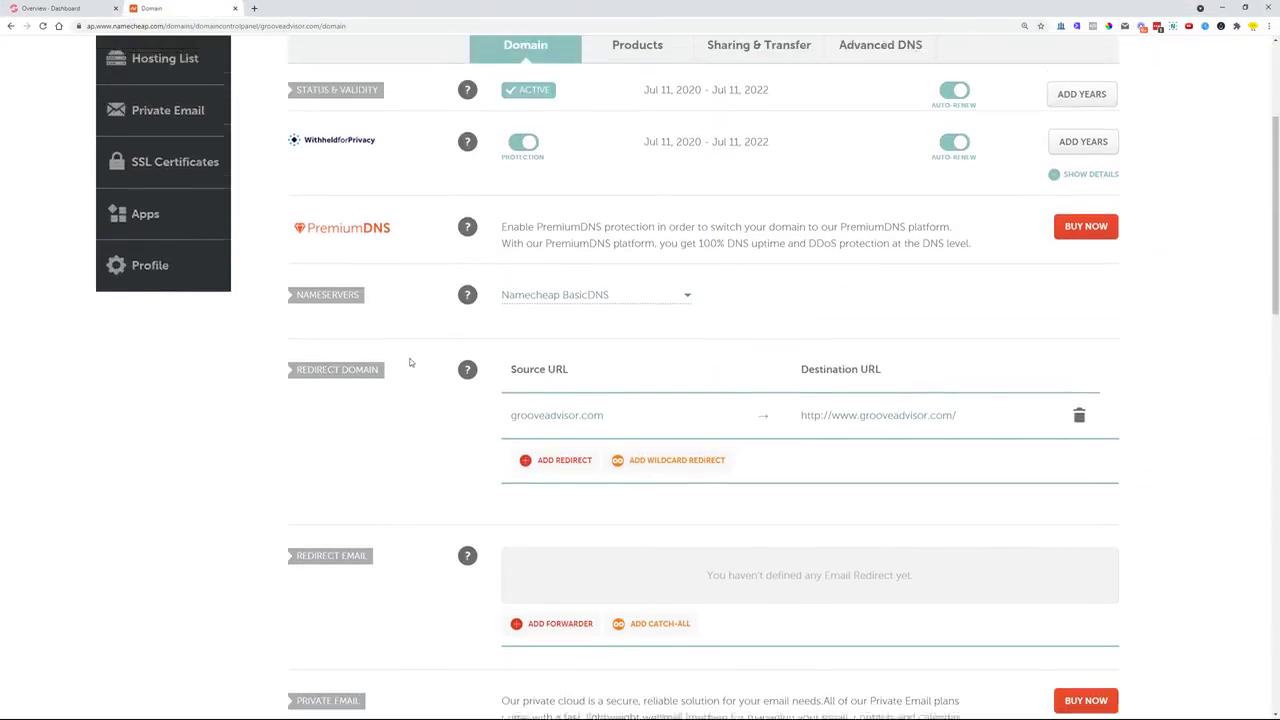
pyautogui.scroll(1, 420, 413)
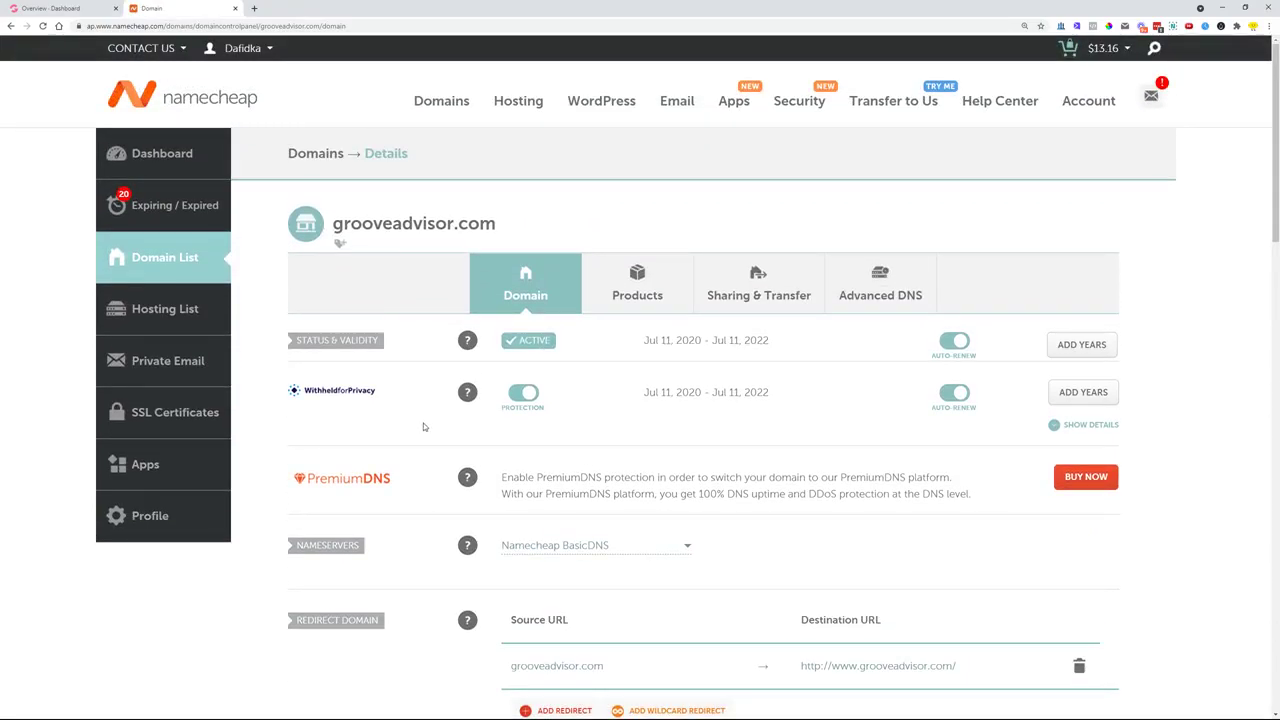
pyautogui.scroll(-2, 423, 427)
pyautogui.moveTo(363, 413); pyautogui.dragTo(298, 416)
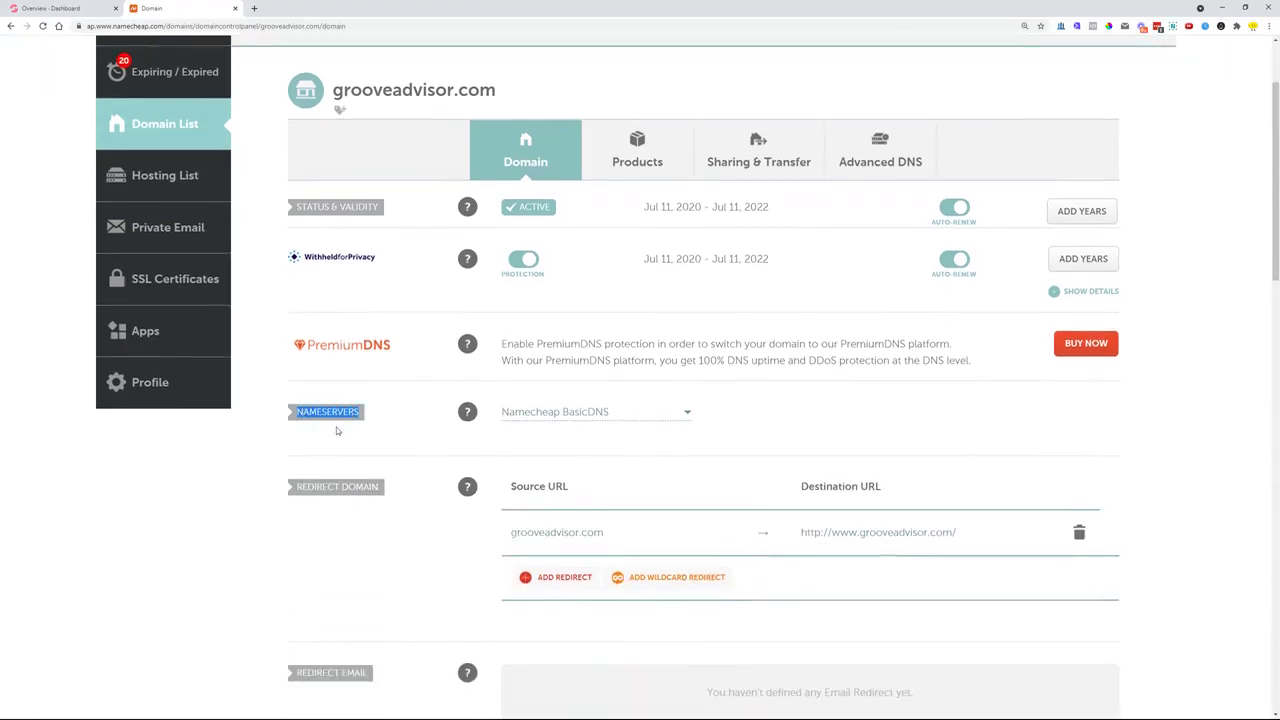
pyautogui.click(366, 422)
pyautogui.moveTo(467, 412)
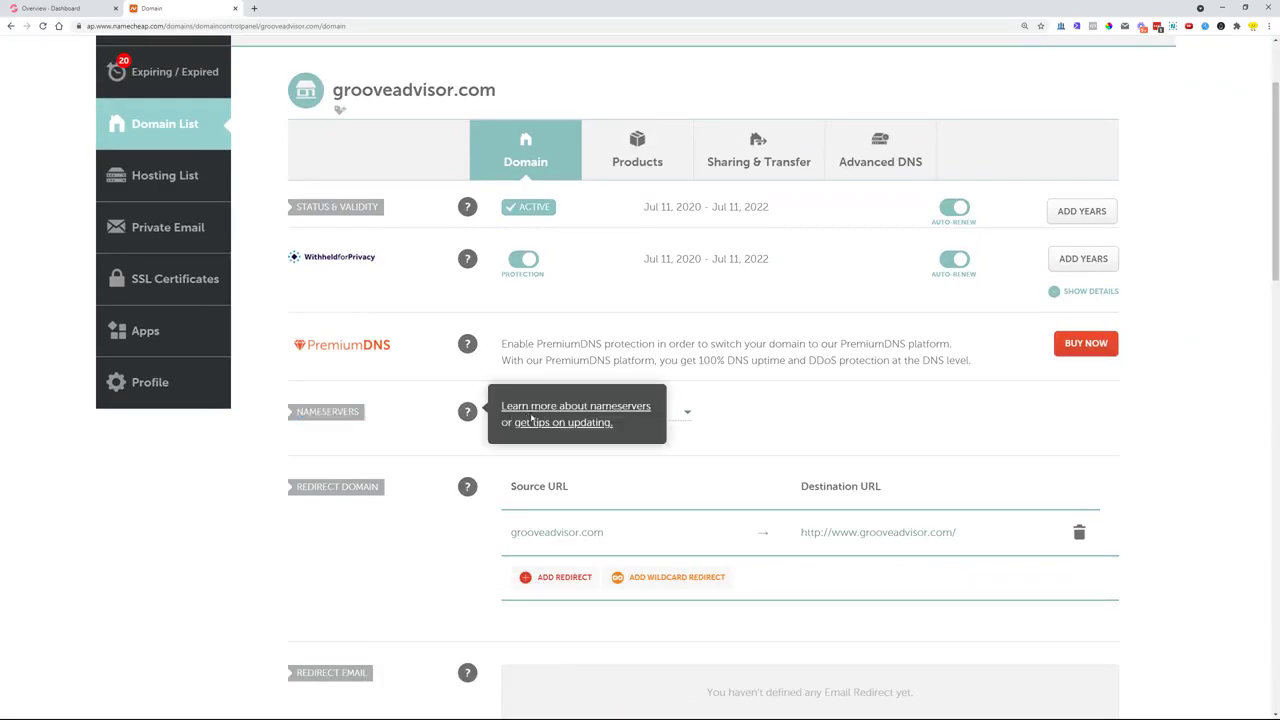
pyautogui.click(679, 418)
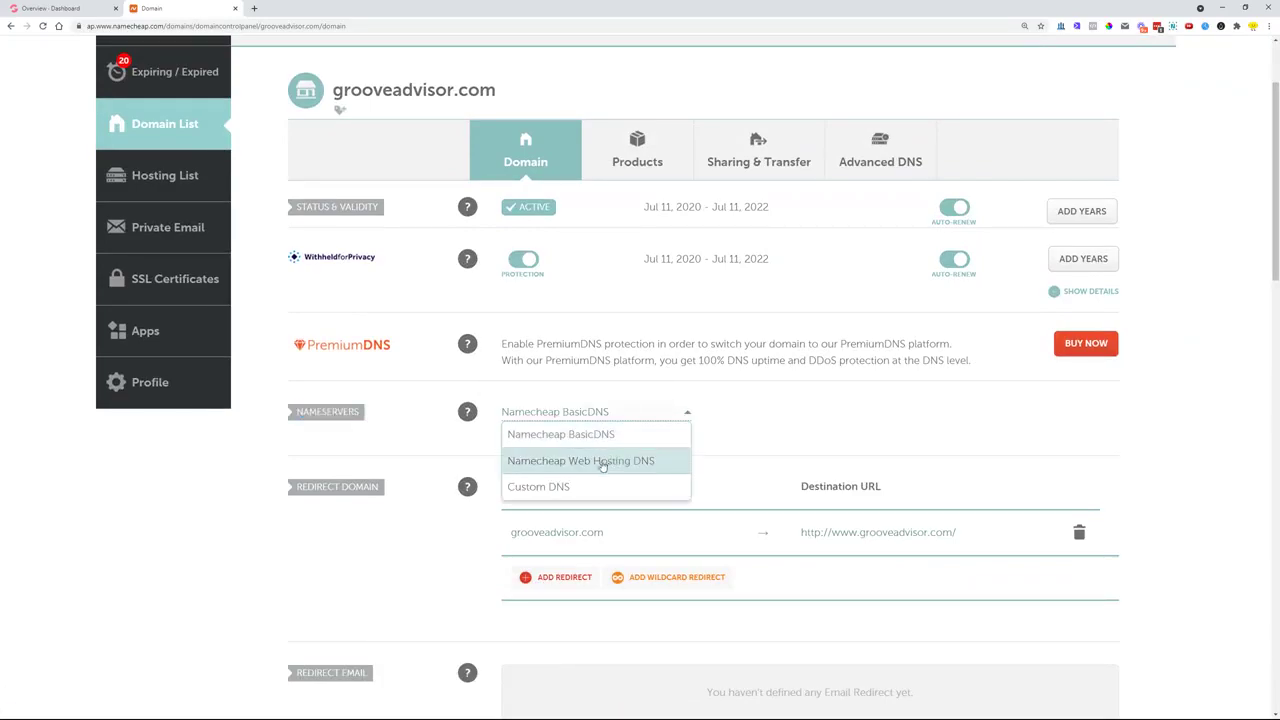
pyautogui.click(576, 487)
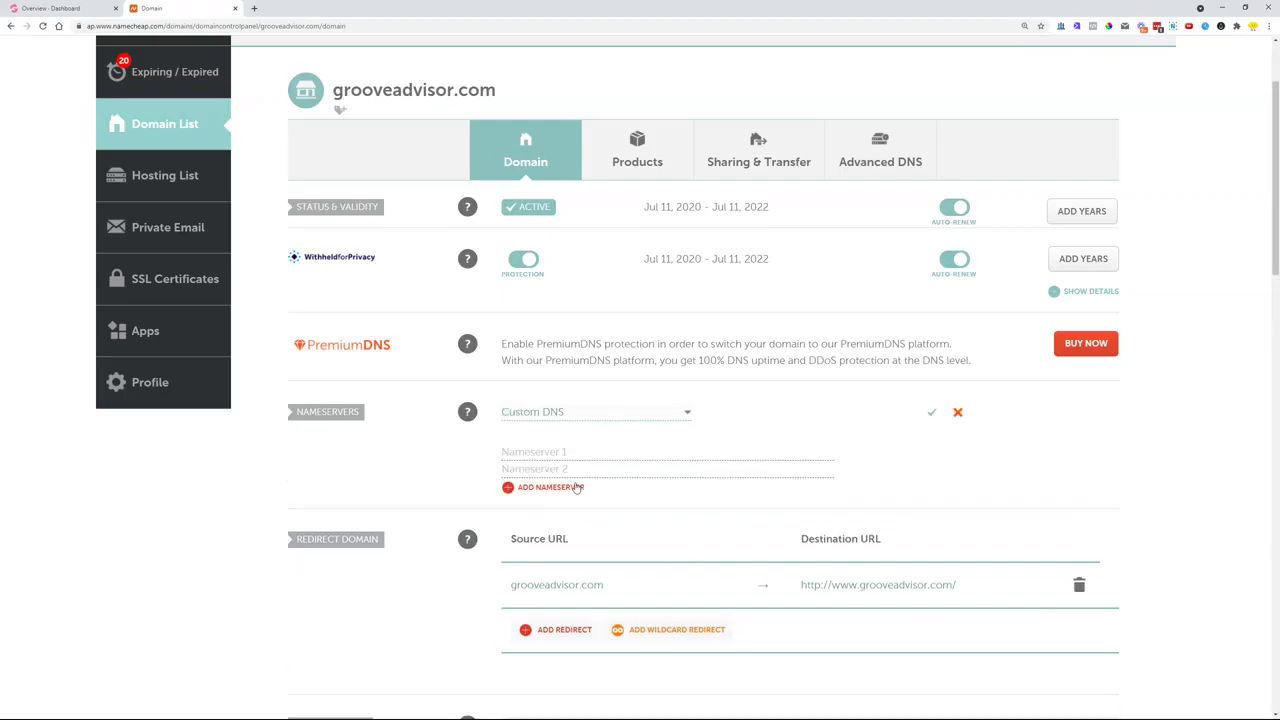
pyautogui.click(573, 451)
pyautogui.hotkey('ctrl', 'v')
pyautogui.click(73, 16)
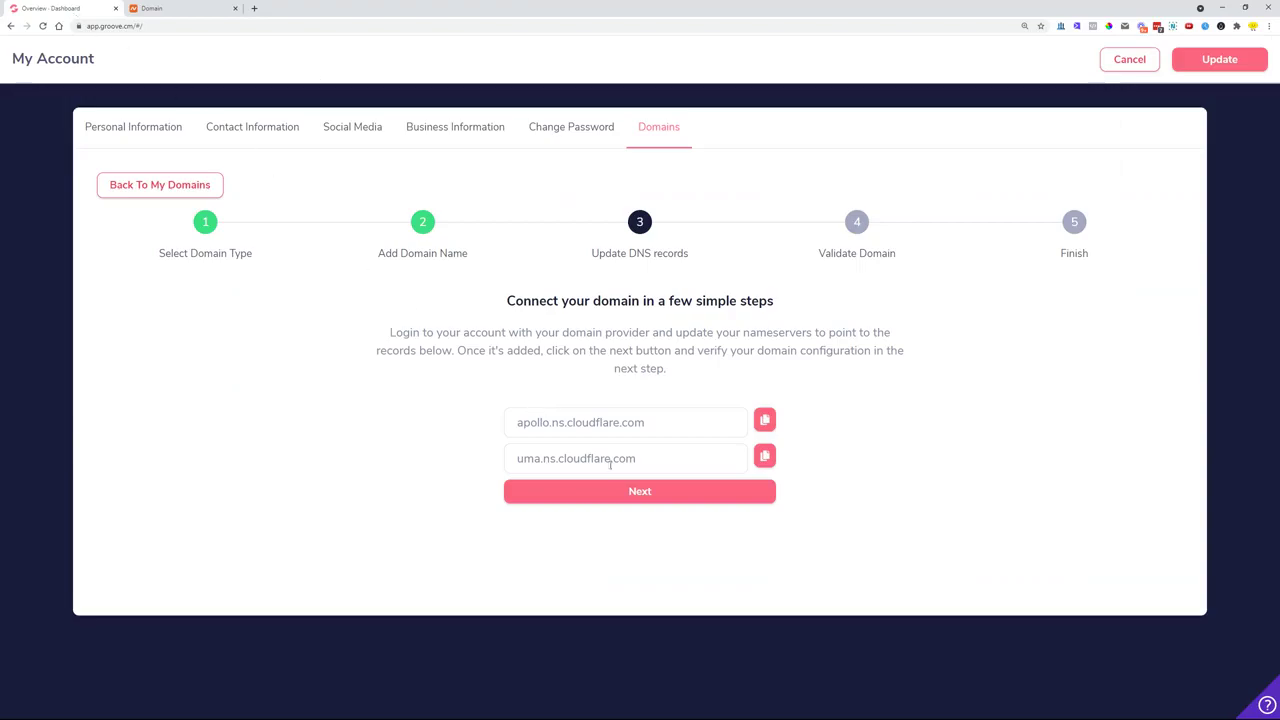
# Step: Copy uma.ns.cloudflare.com from Groove, paste it as Namecheap Nameserver 2, and save the nameservers
pyautogui.click(765, 457)
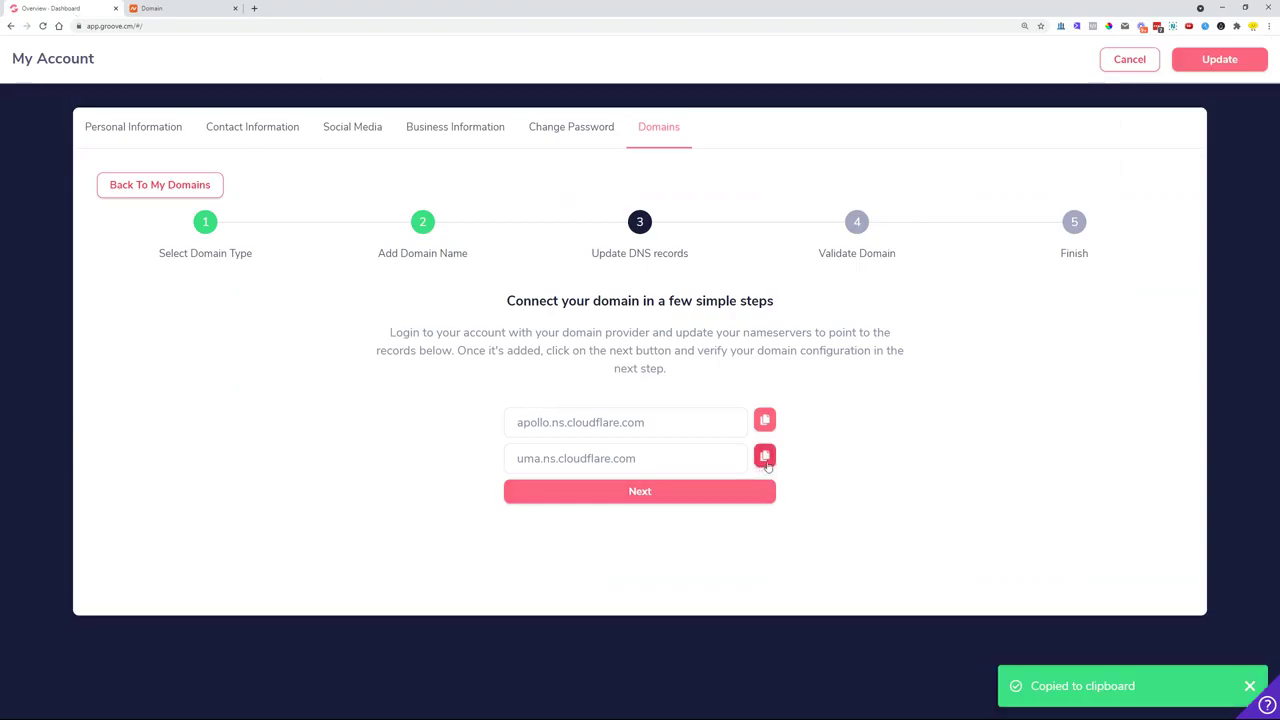
pyautogui.click(160, 8)
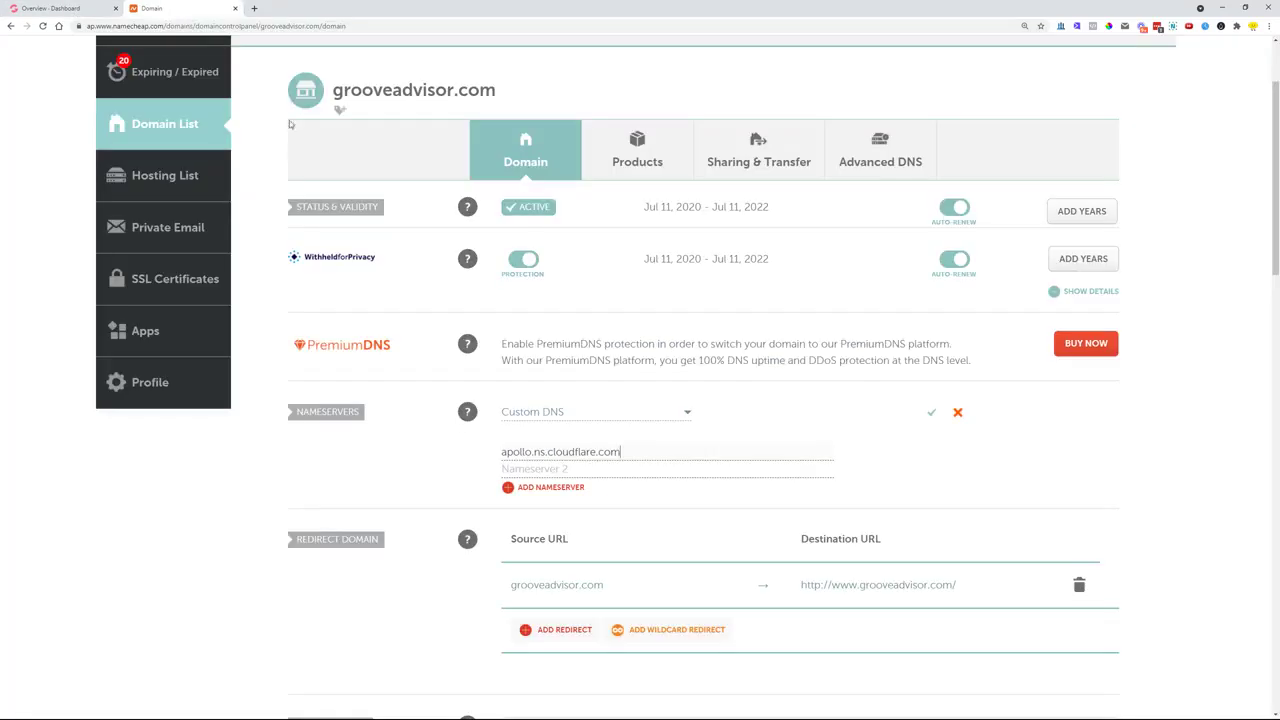
pyautogui.click(611, 466)
pyautogui.hotkey('ctrl', 'v')
pyautogui.click(930, 413)
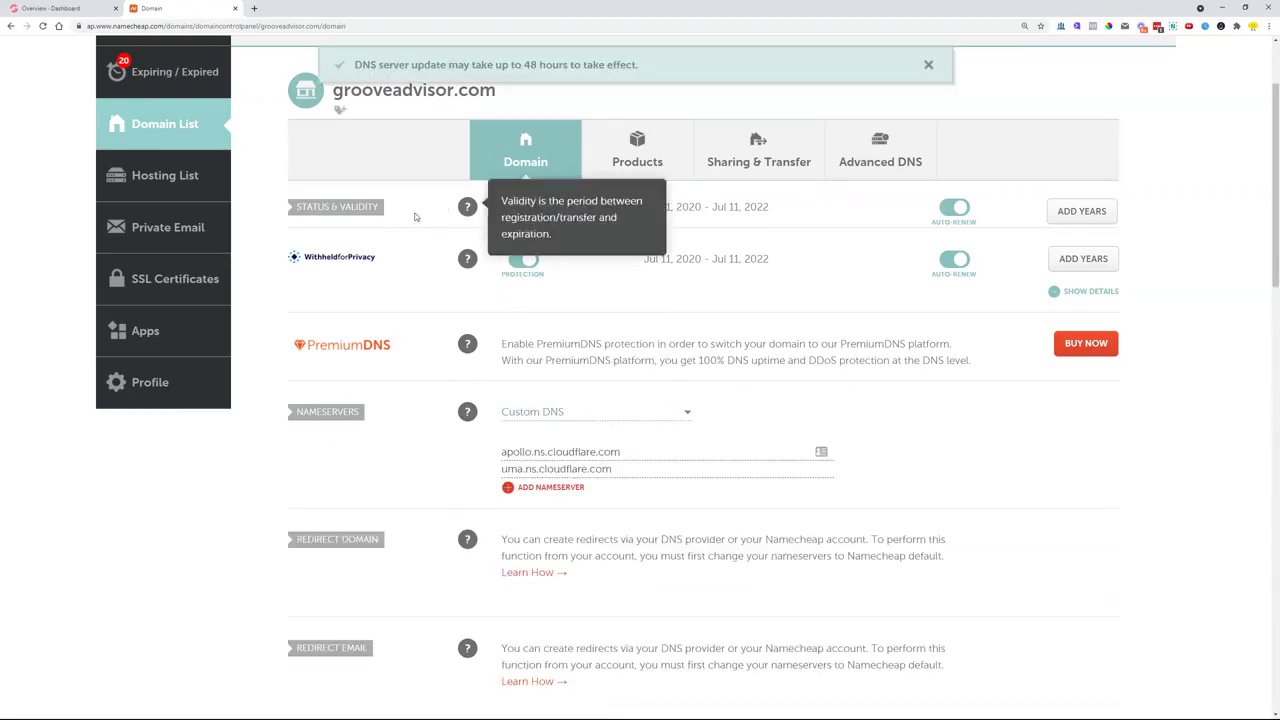
pyautogui.moveTo(355, 64); pyautogui.dragTo(642, 66)
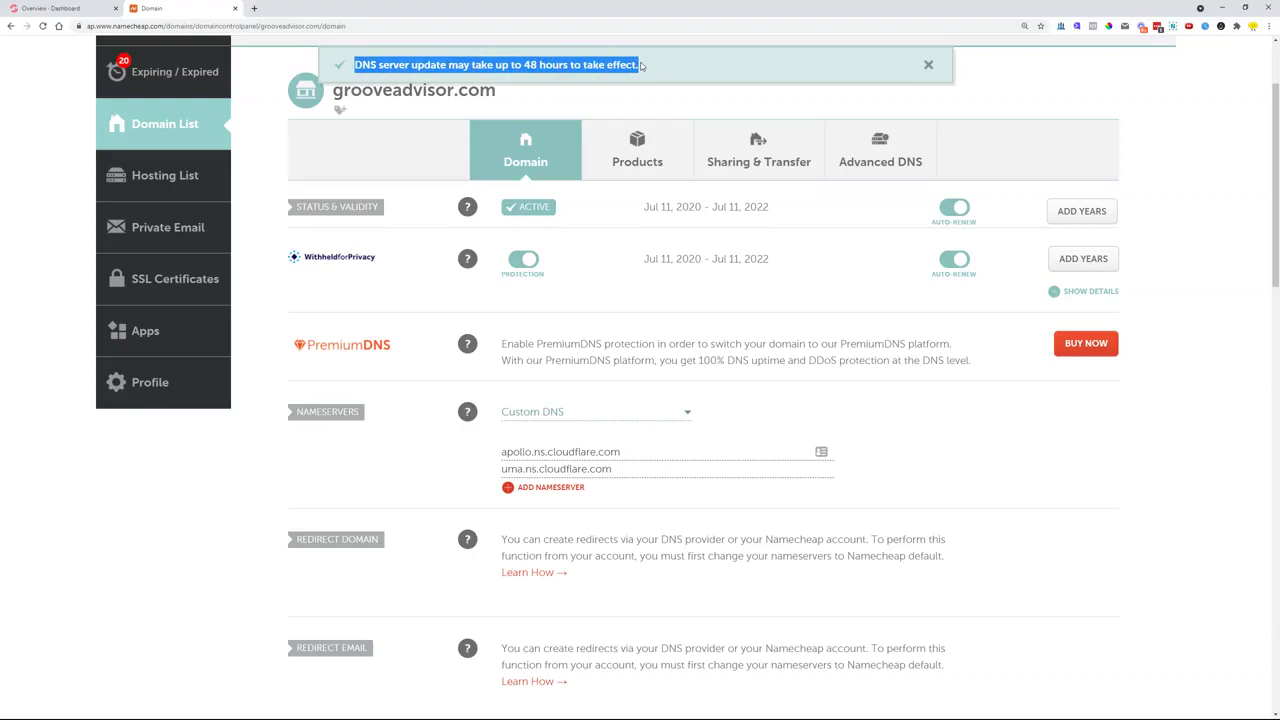
pyautogui.click(1180, 497)
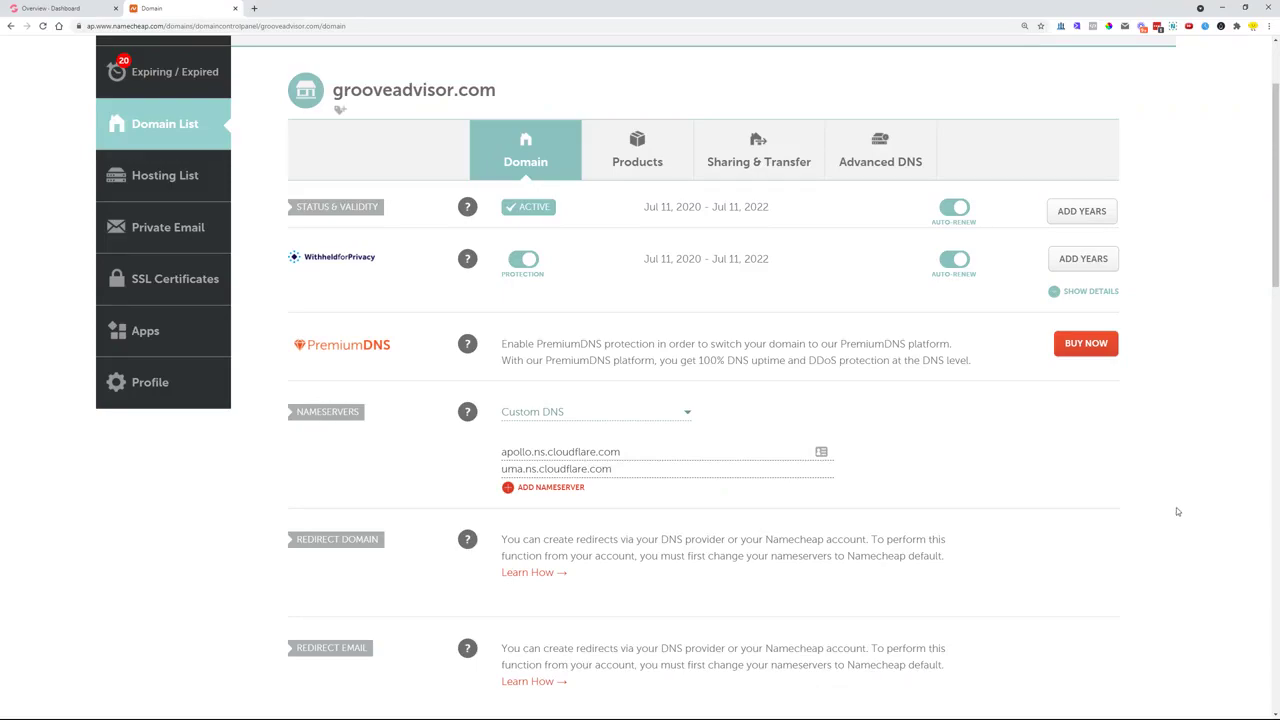
# Step: Advance the Groove wizard to validation and try validating DNS, dismissing the 404 error
pyautogui.click(68, 10)
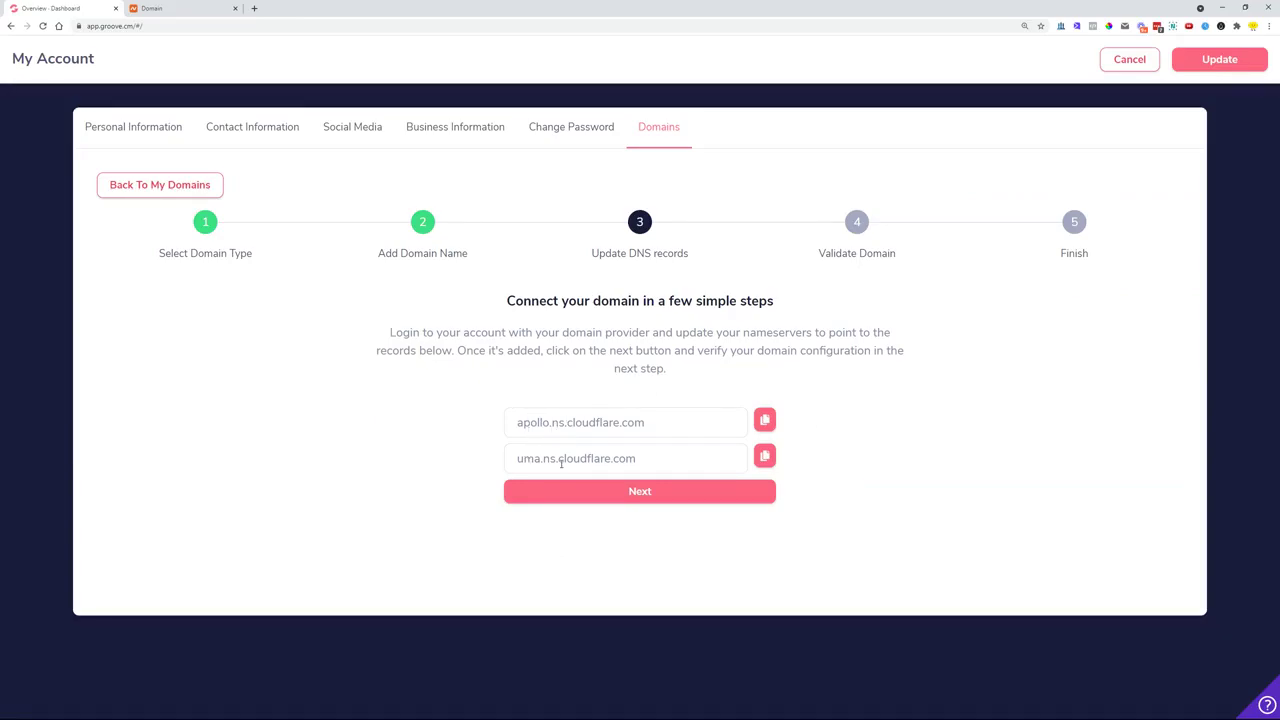
pyautogui.click(633, 492)
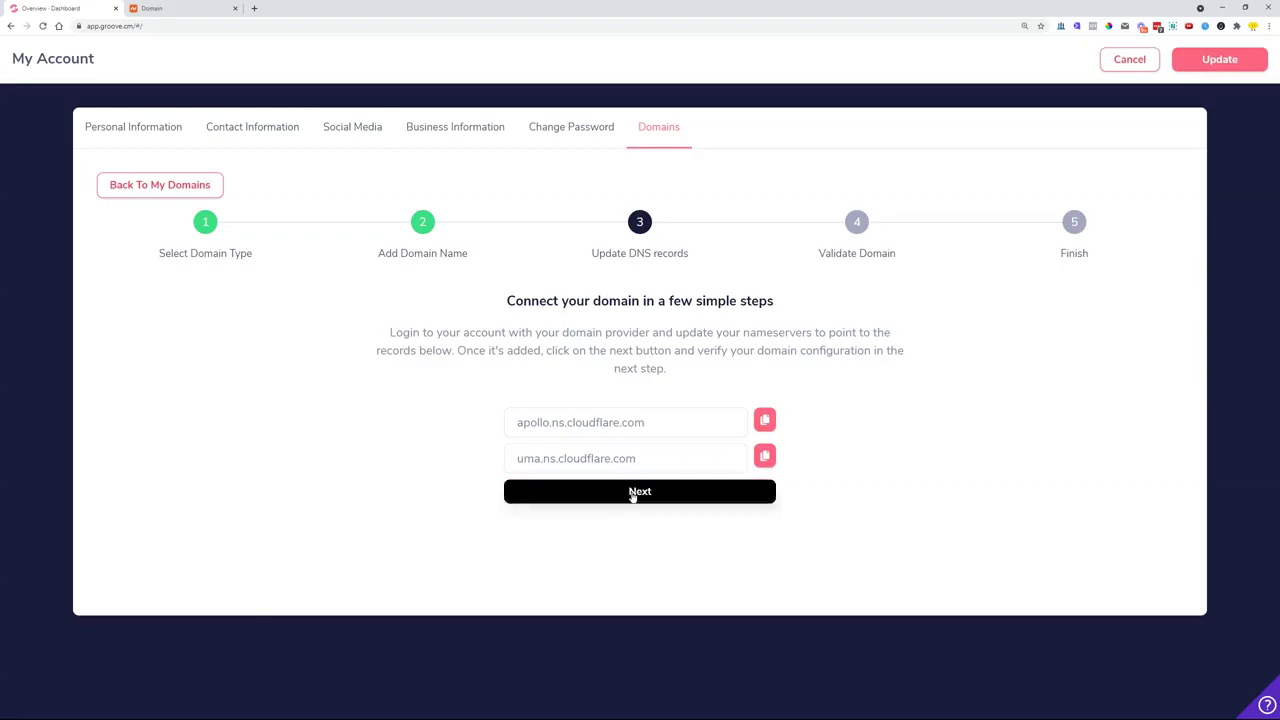
pyautogui.click(637, 382)
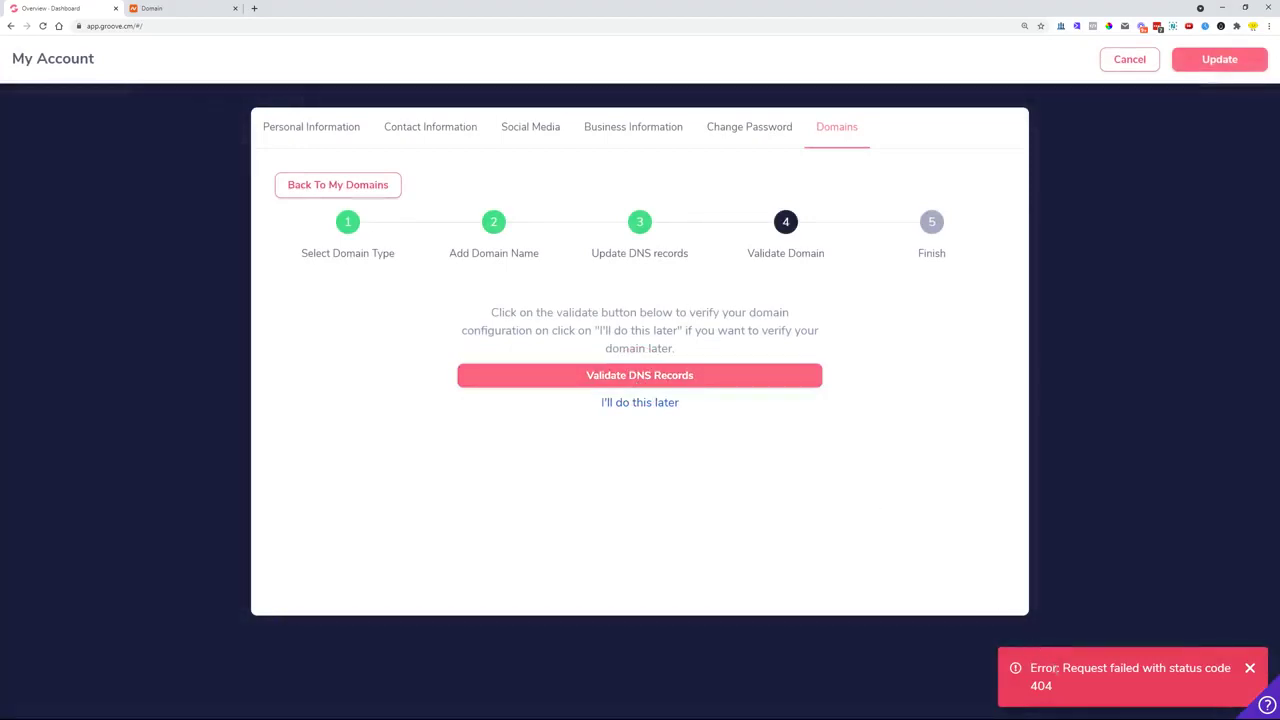
pyautogui.moveTo(1068, 689); pyautogui.dragTo(1028, 669)
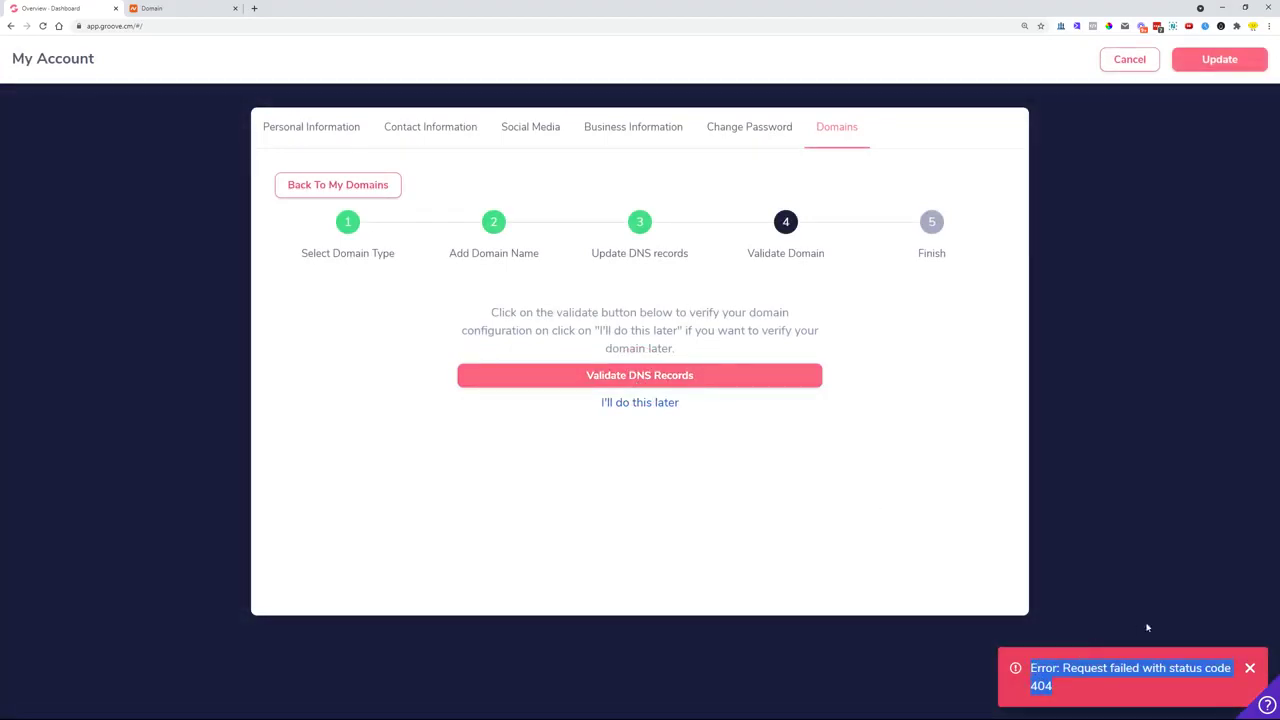
pyautogui.click(1249, 668)
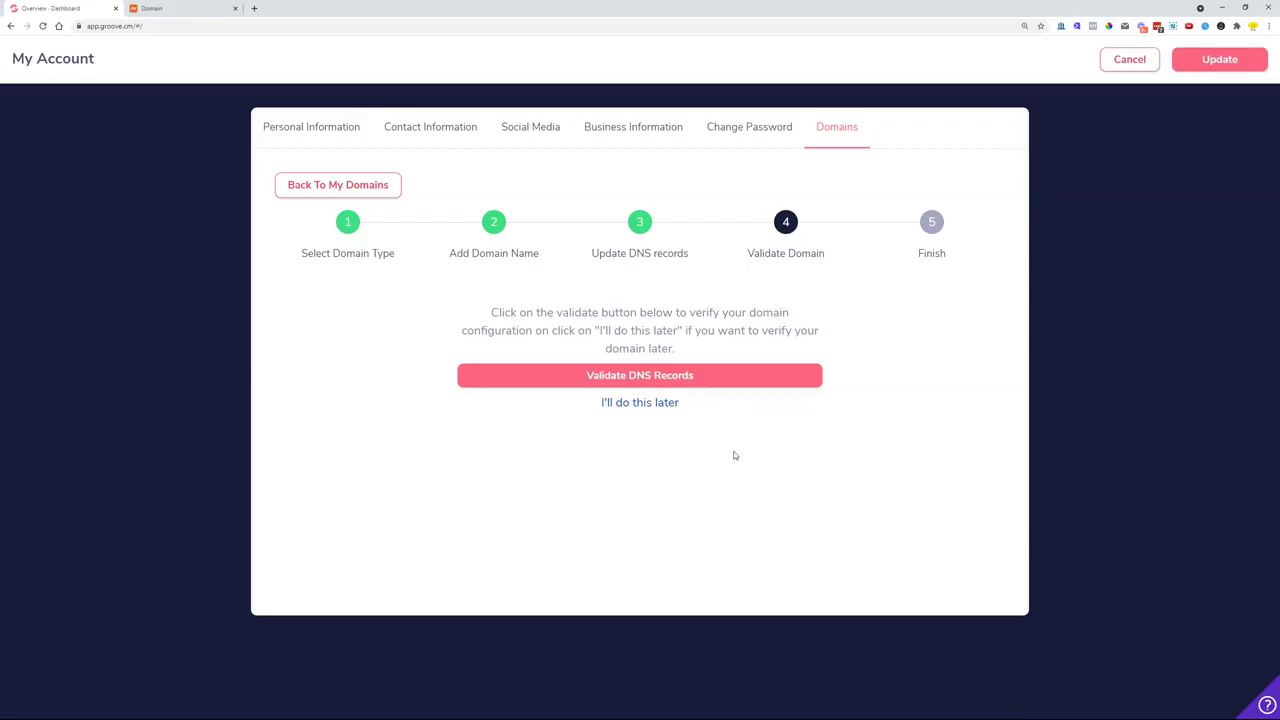
# Step: Recheck the Namecheap nameservers, then postpone validation with I'll do this later to reach Finish
pyautogui.click(196, 9)
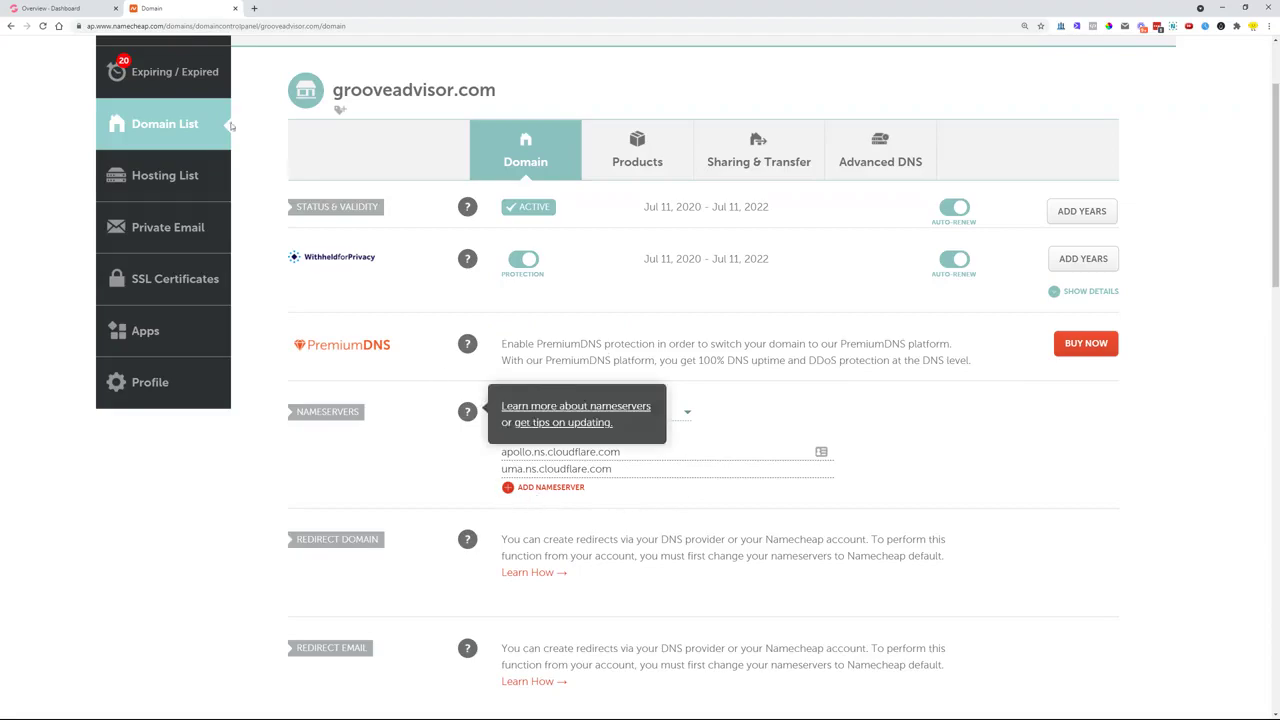
pyautogui.click(44, 7)
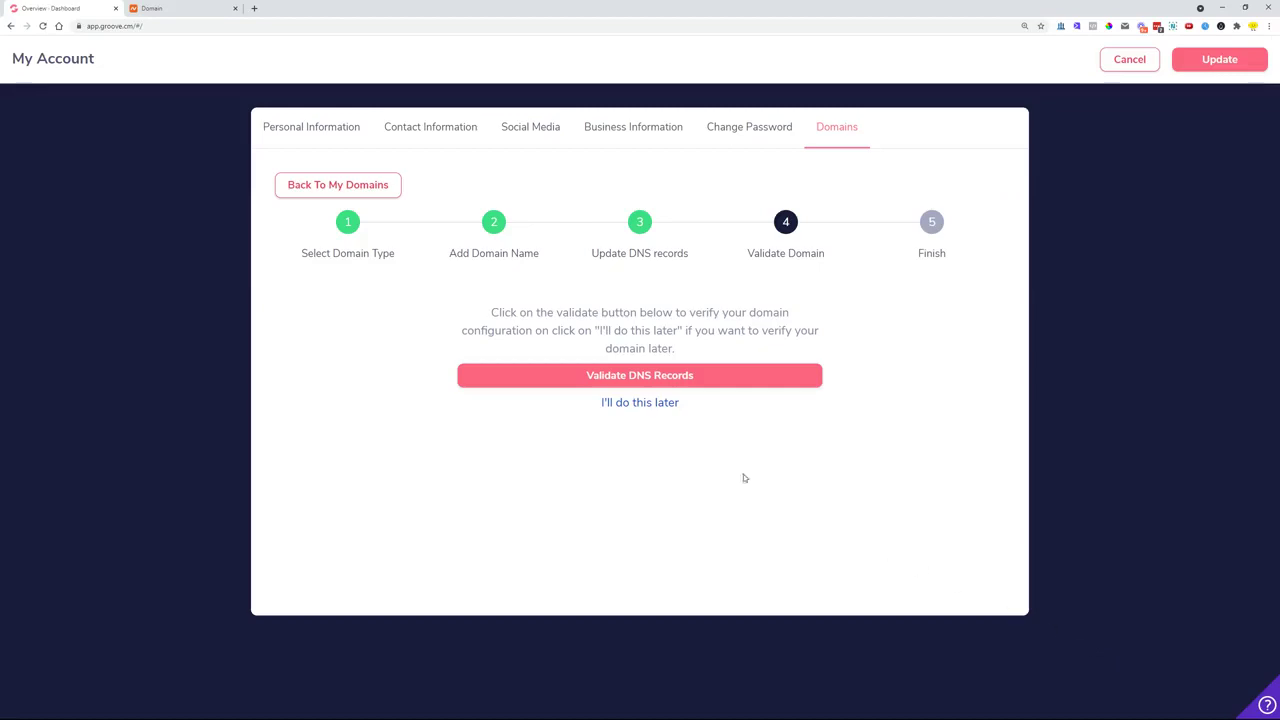
pyautogui.click(625, 404)
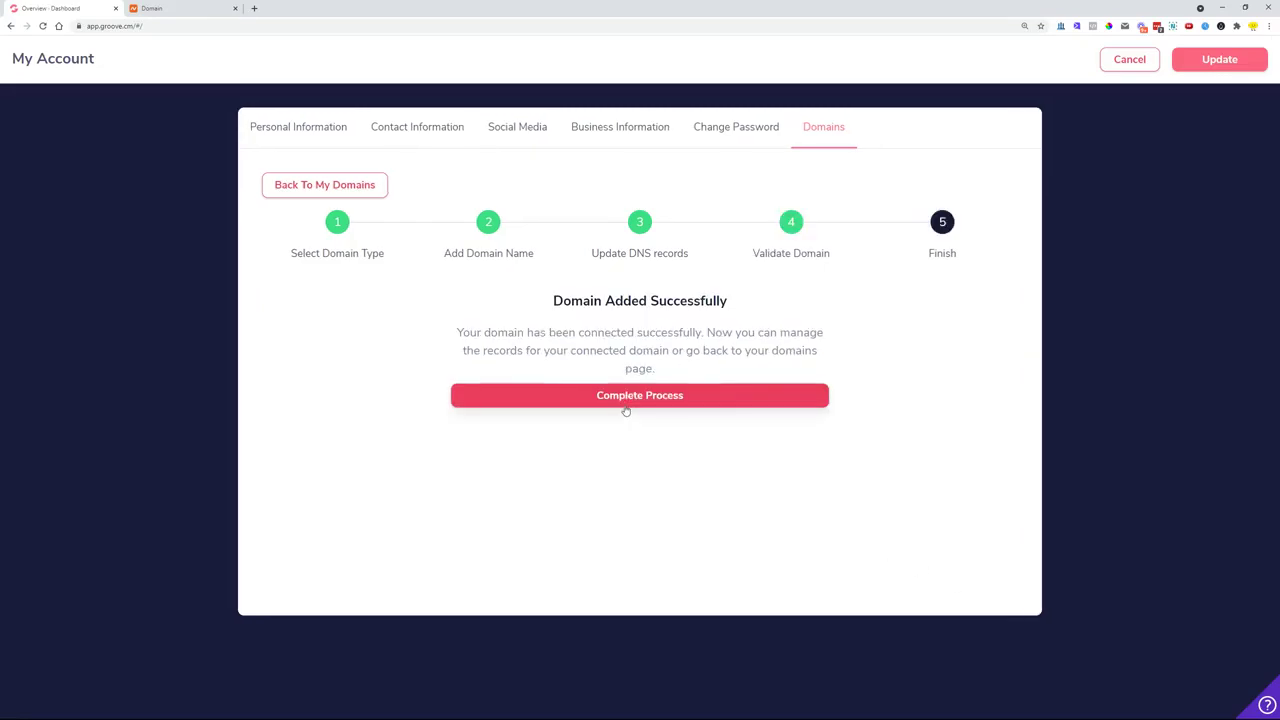
# Step: Complete the process, then verify grooveadvisor.com's pending DNS records via Validate DNS Records
pyautogui.click(623, 402)
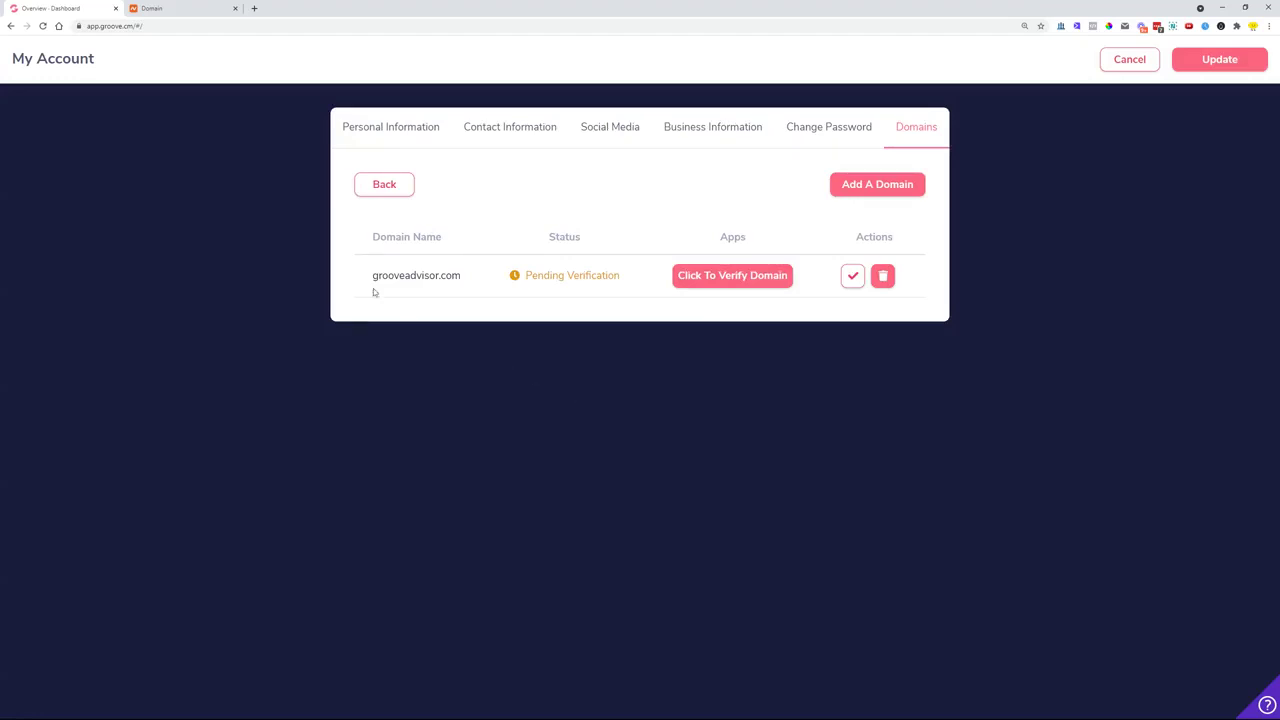
pyautogui.moveTo(372, 276); pyautogui.dragTo(466, 278)
pyautogui.moveTo(524, 279); pyautogui.dragTo(620, 277)
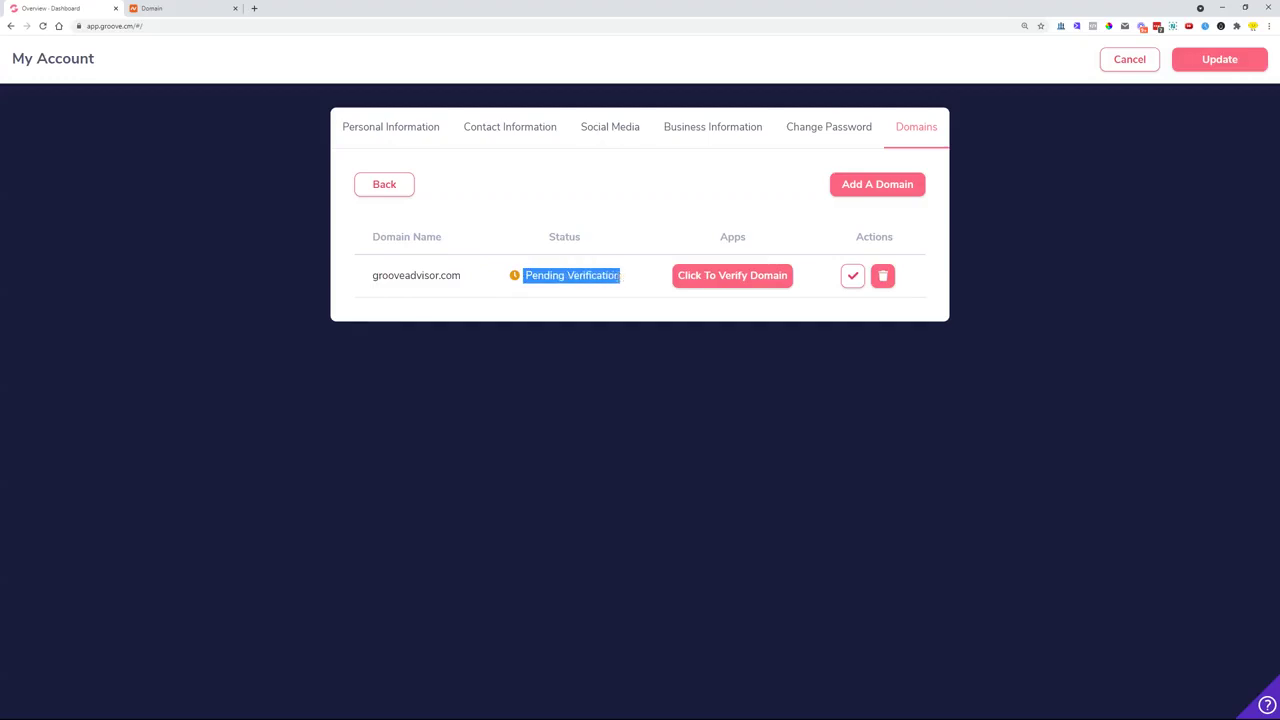
pyautogui.click(625, 338)
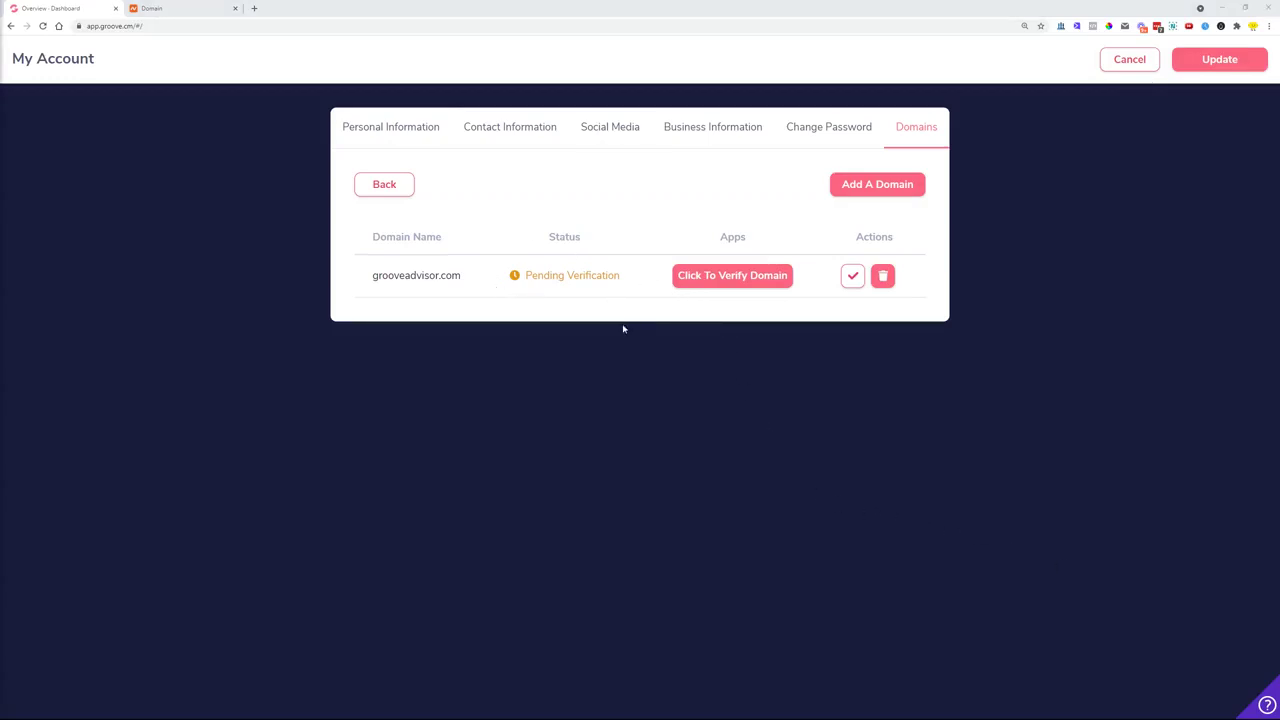
pyautogui.click(719, 285)
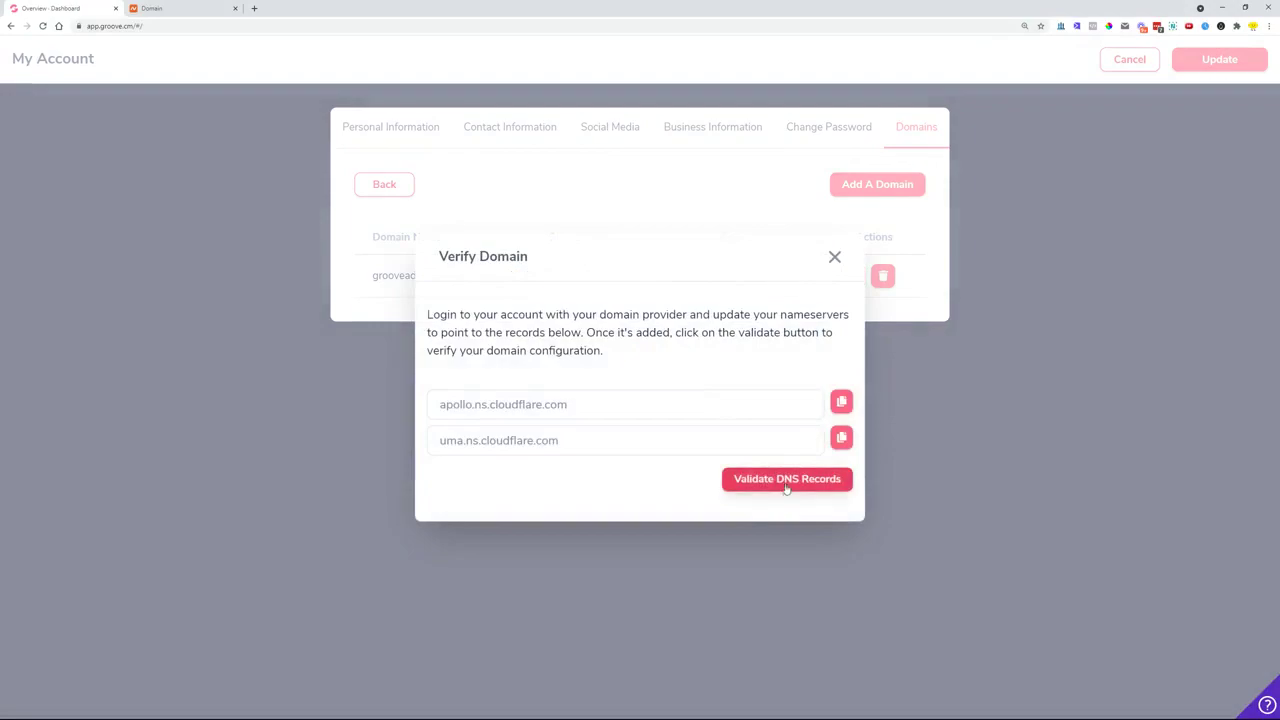
pyautogui.click(785, 481)
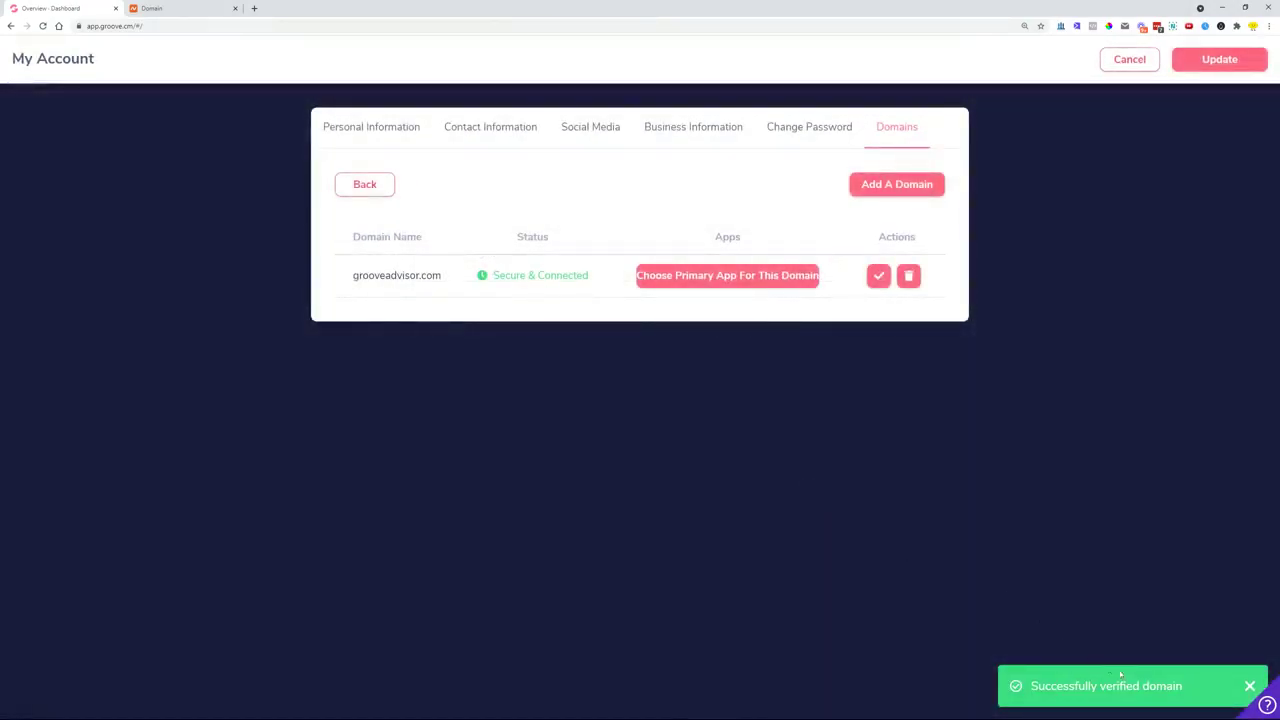
# Step: Select GroovePages as grooveadvisor.com's primary app and save the choice
pyautogui.moveTo(1186, 690); pyautogui.dragTo(1042, 688)
pyautogui.click(1035, 690)
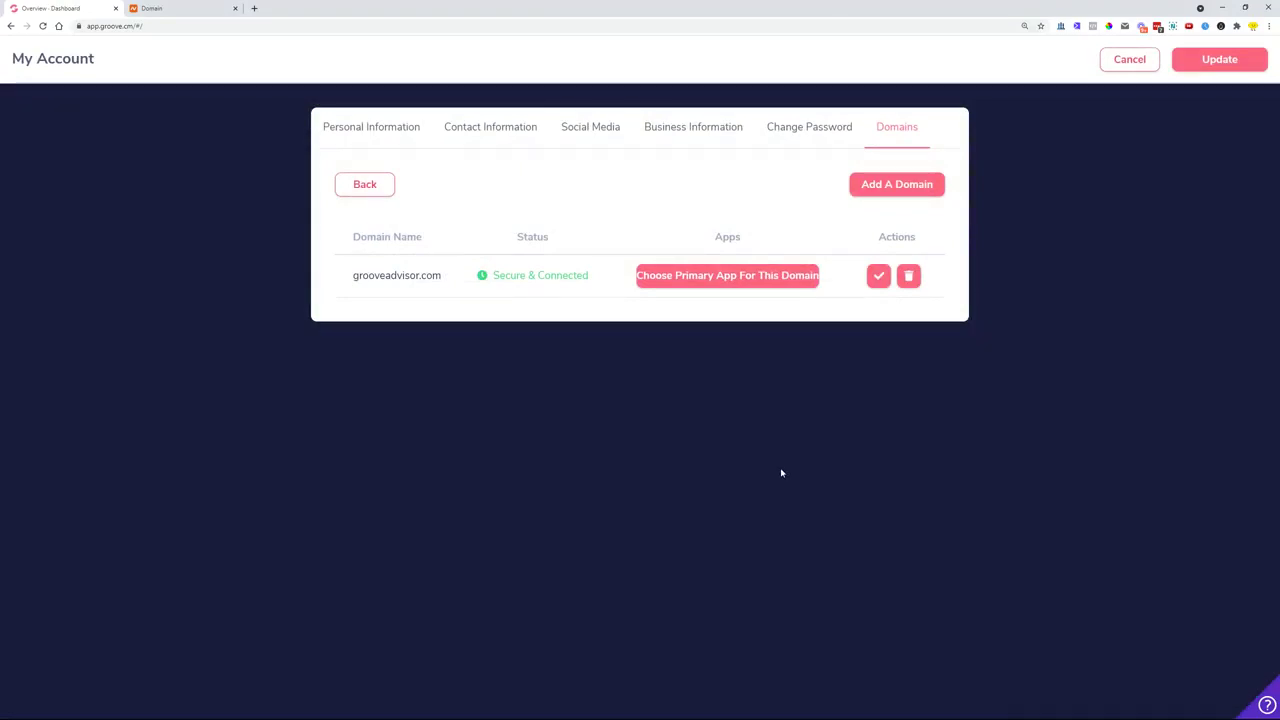
pyautogui.moveTo(344, 296); pyautogui.dragTo(432, 274)
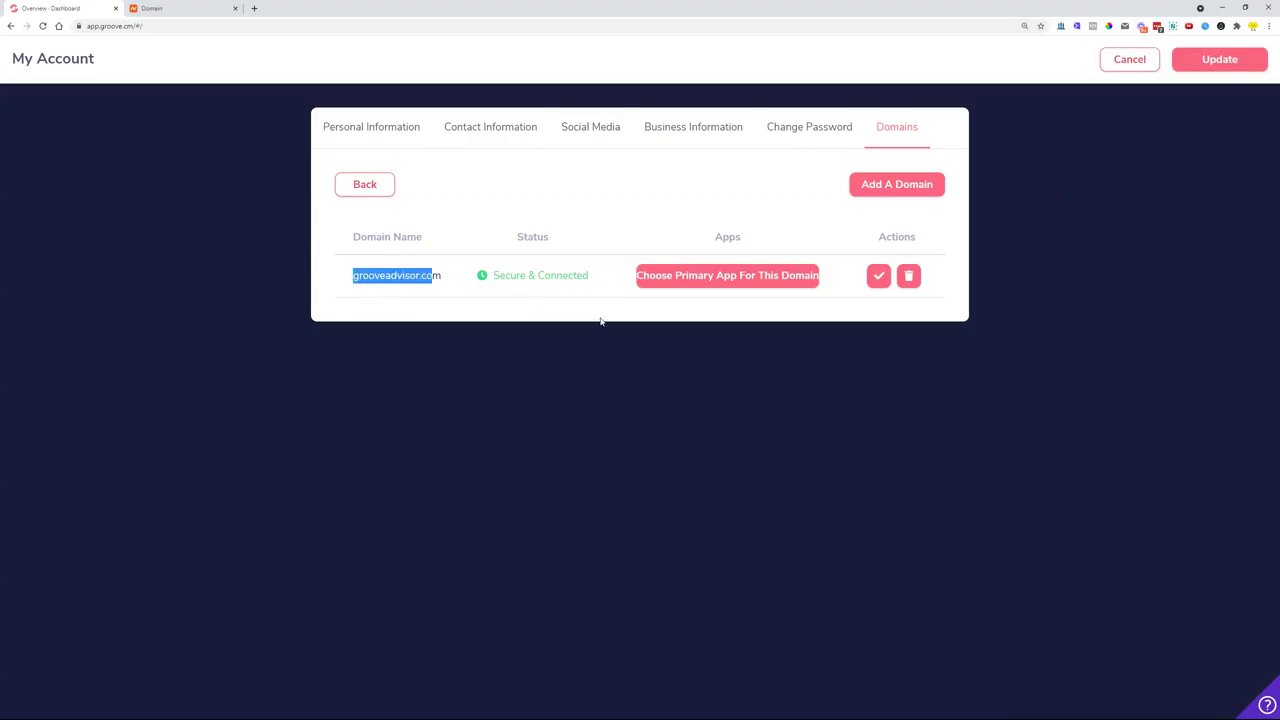
pyautogui.click(716, 284)
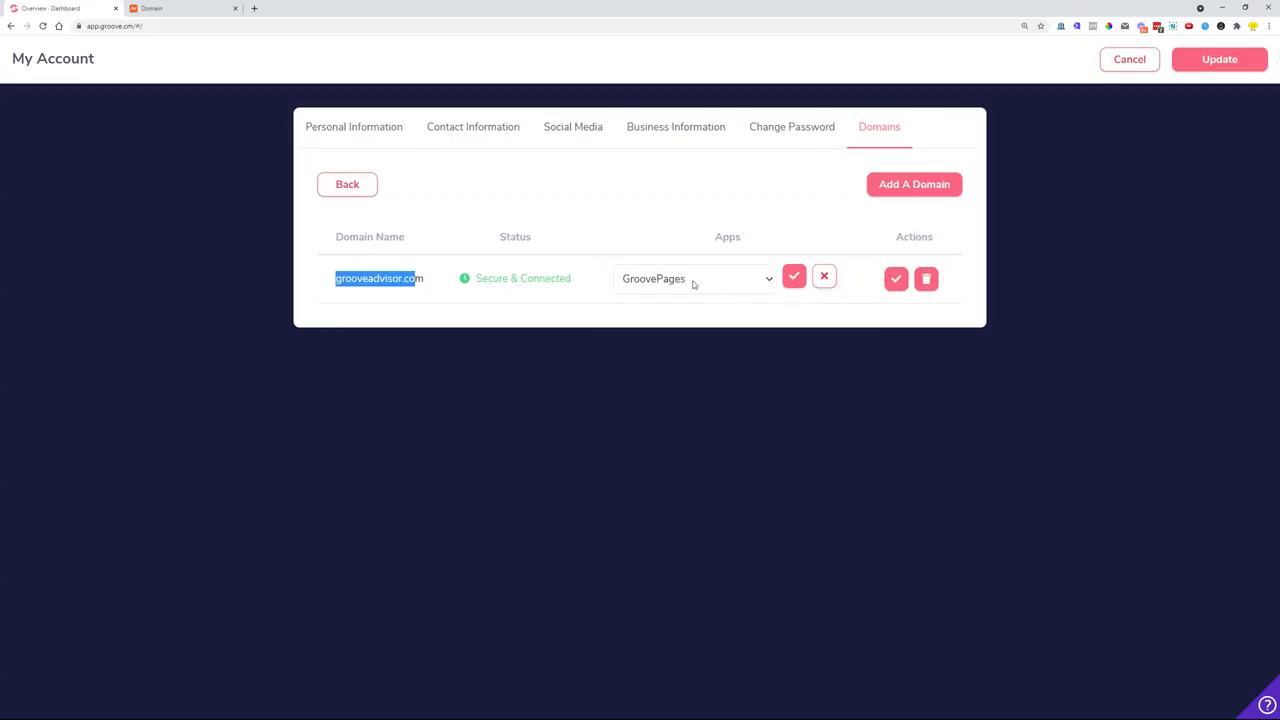
pyautogui.click(694, 282)
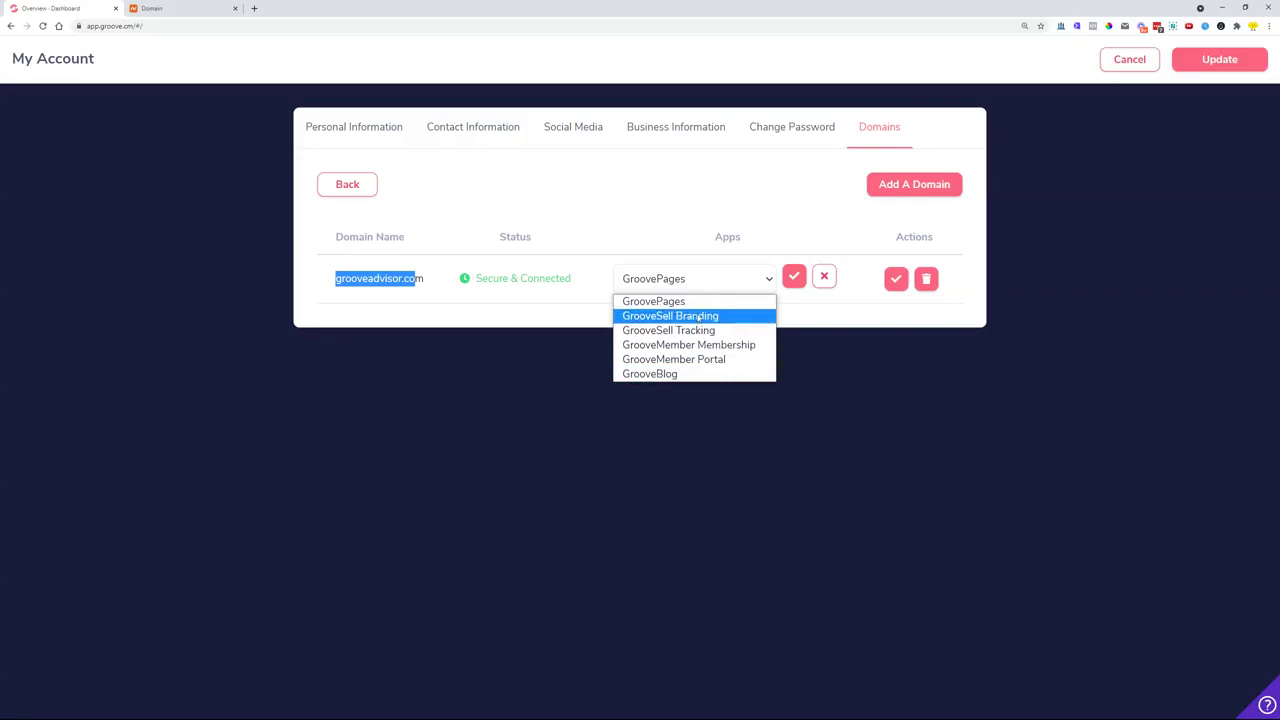
pyautogui.click(680, 246)
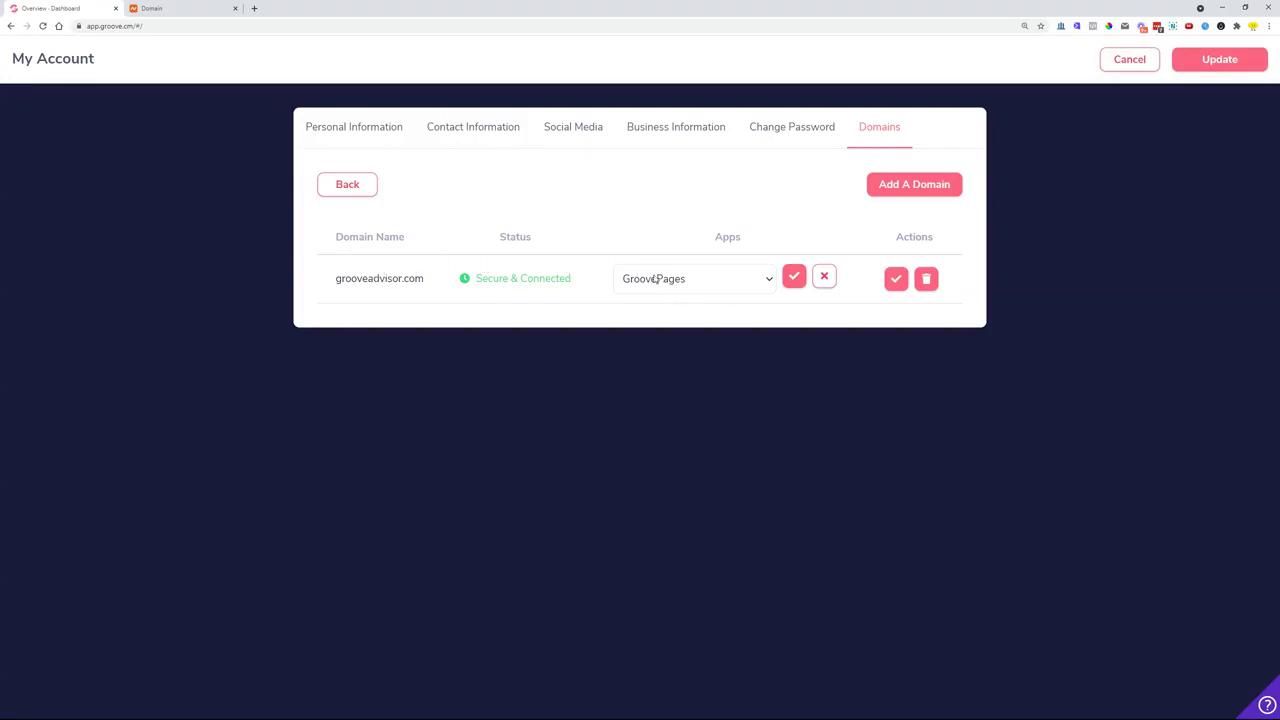
pyautogui.click(703, 286)
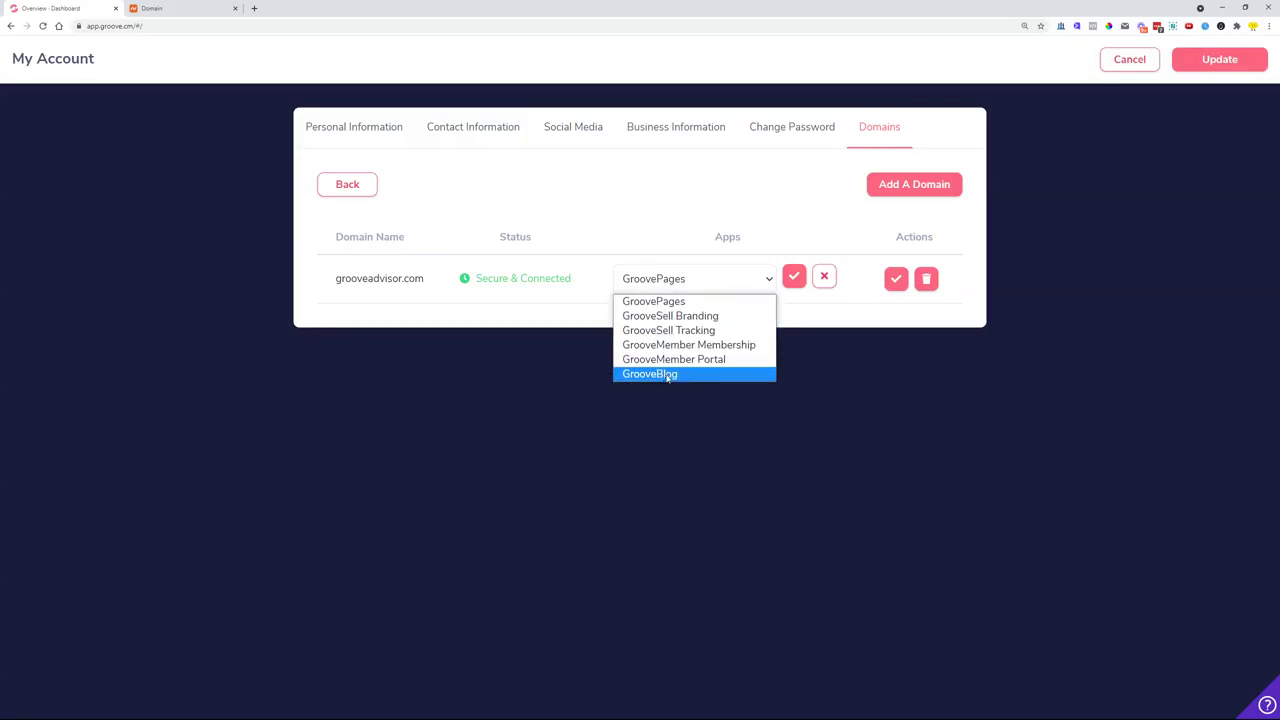
pyautogui.click(734, 303)
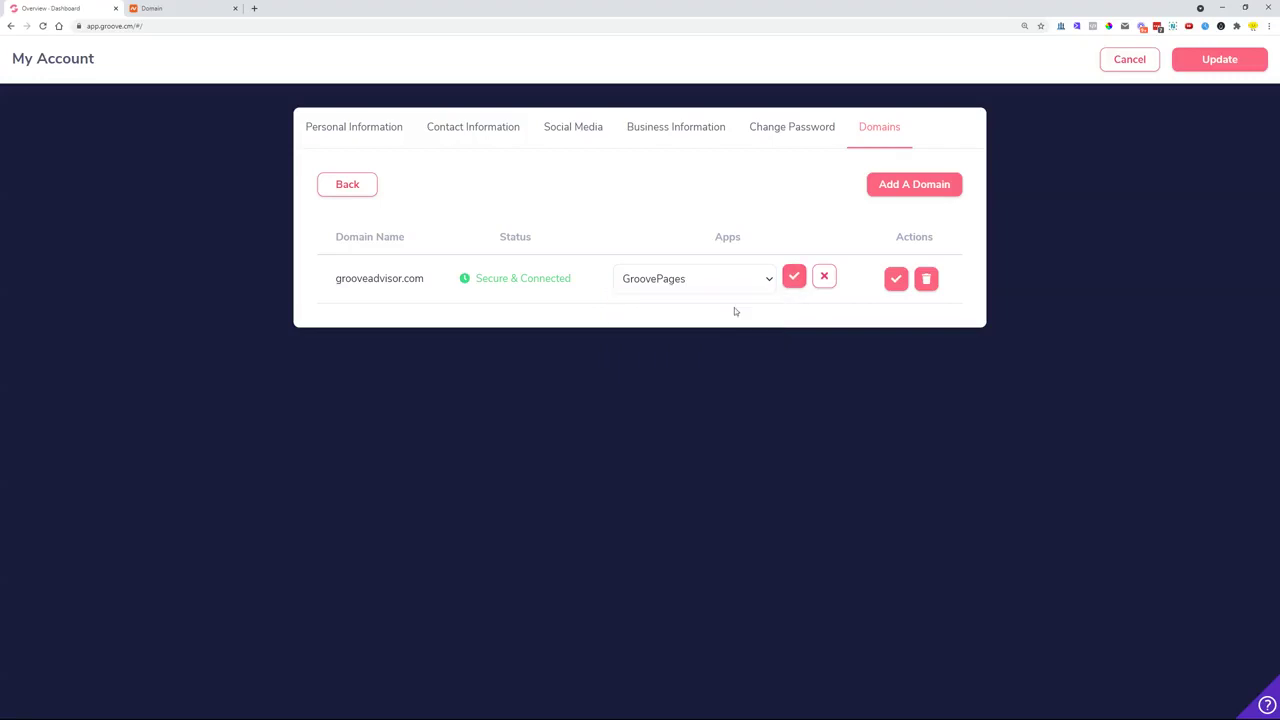
pyautogui.click(793, 283)
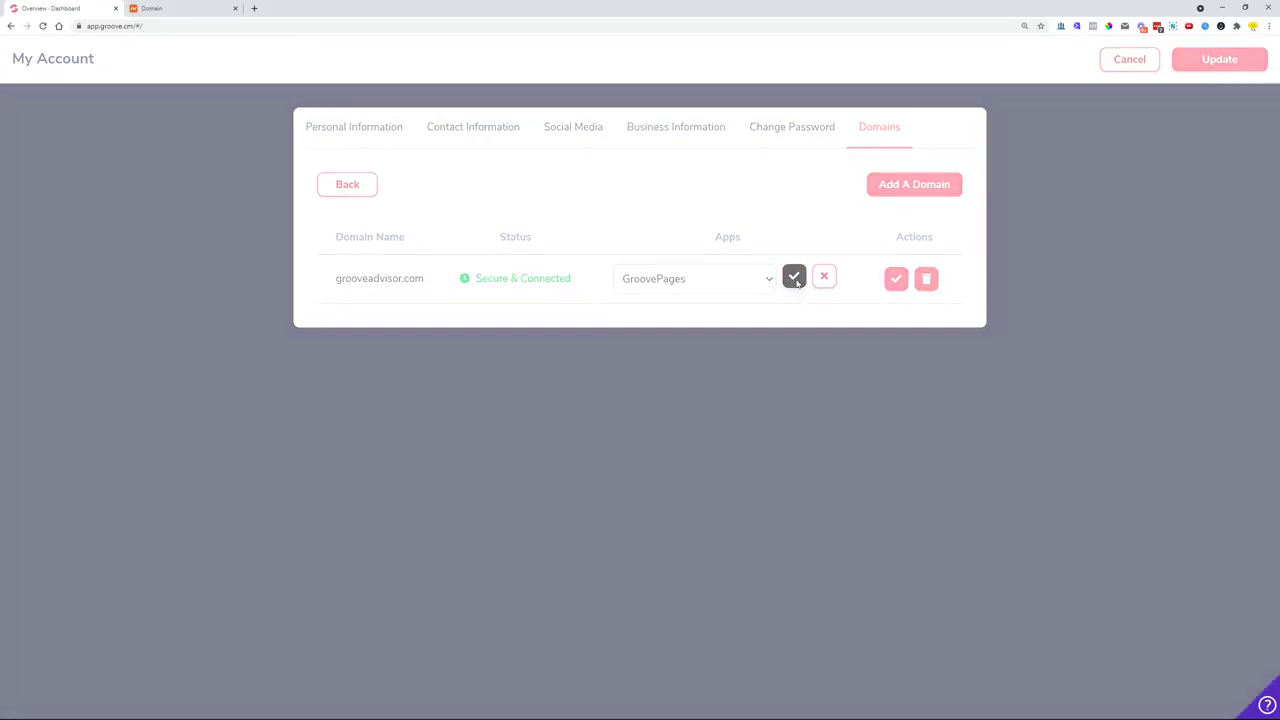